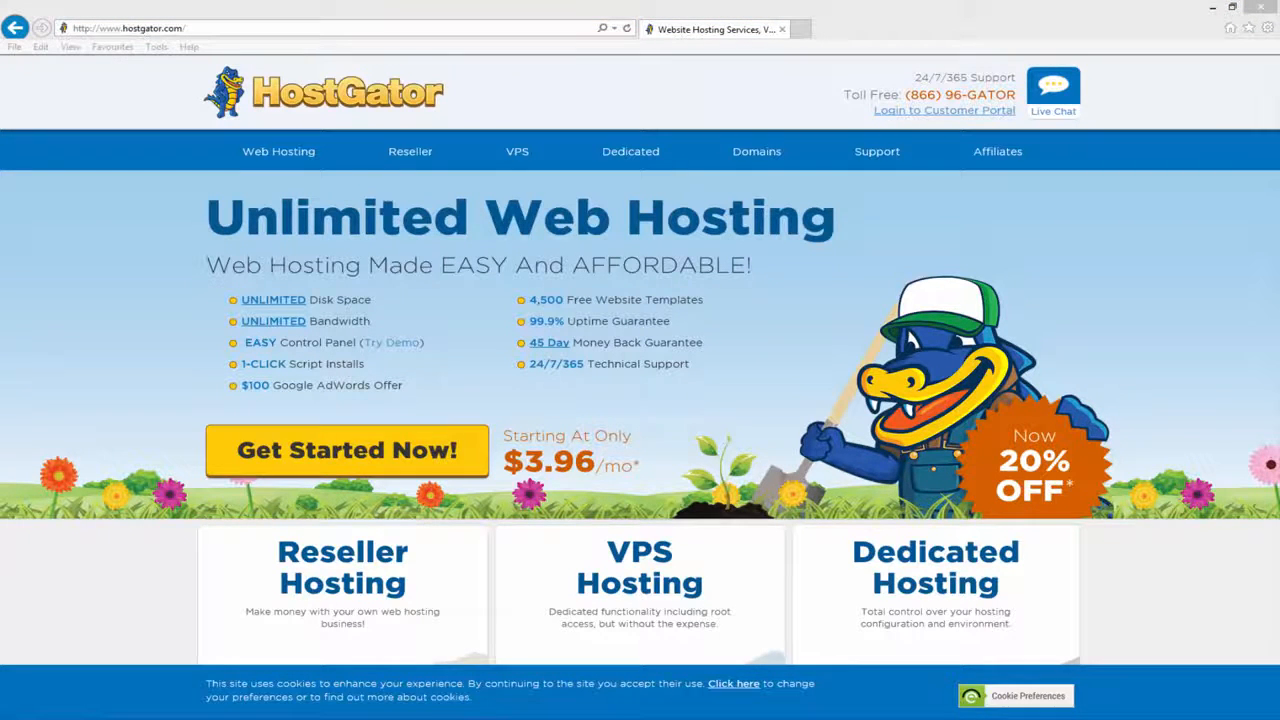
# - Open the Web Hosting plans page and highlight the Business, Hatchling and Baby plan headings
pyautogui.click(290, 153)
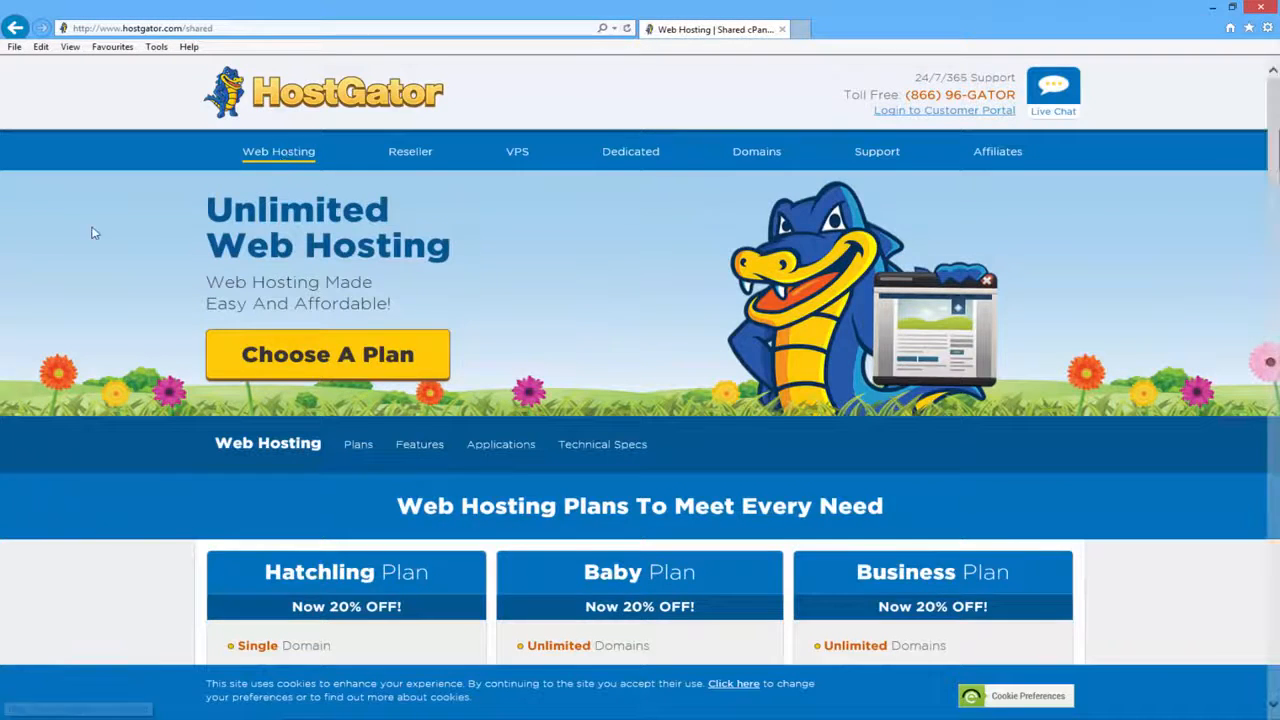
pyautogui.scroll(-4, 90, 228)
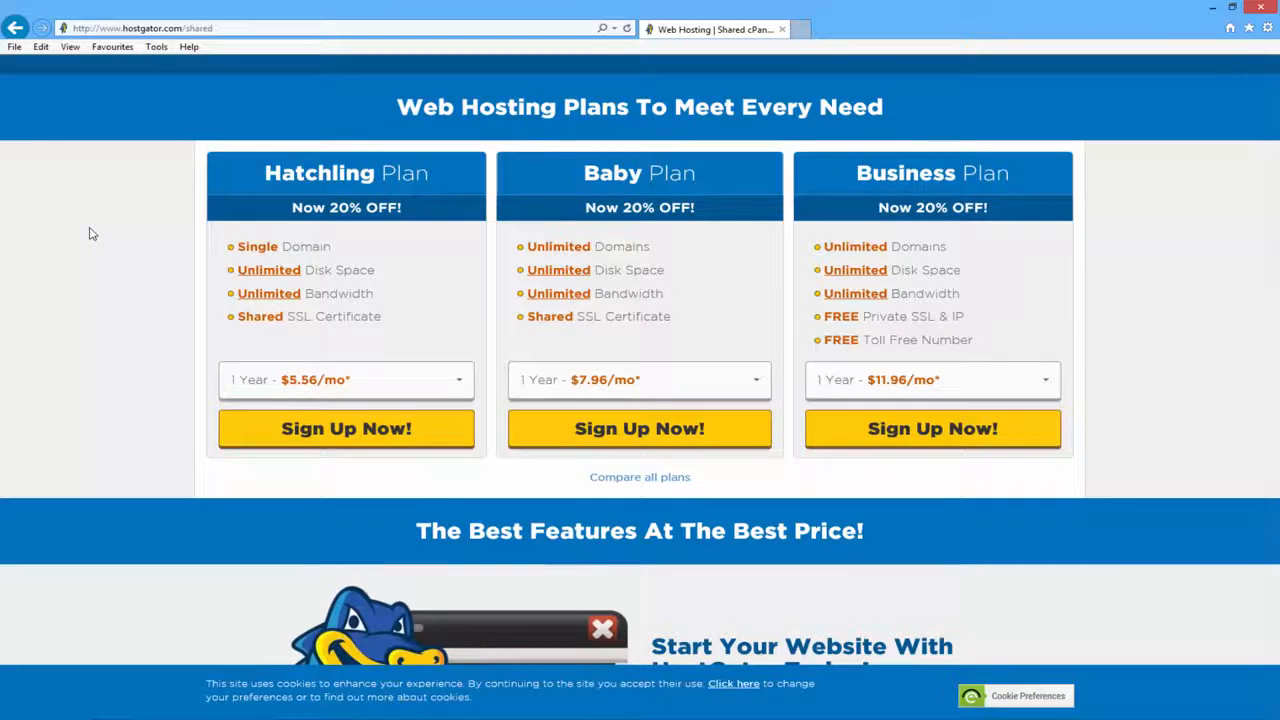
pyautogui.moveTo(1024, 178); pyautogui.dragTo(858, 176)
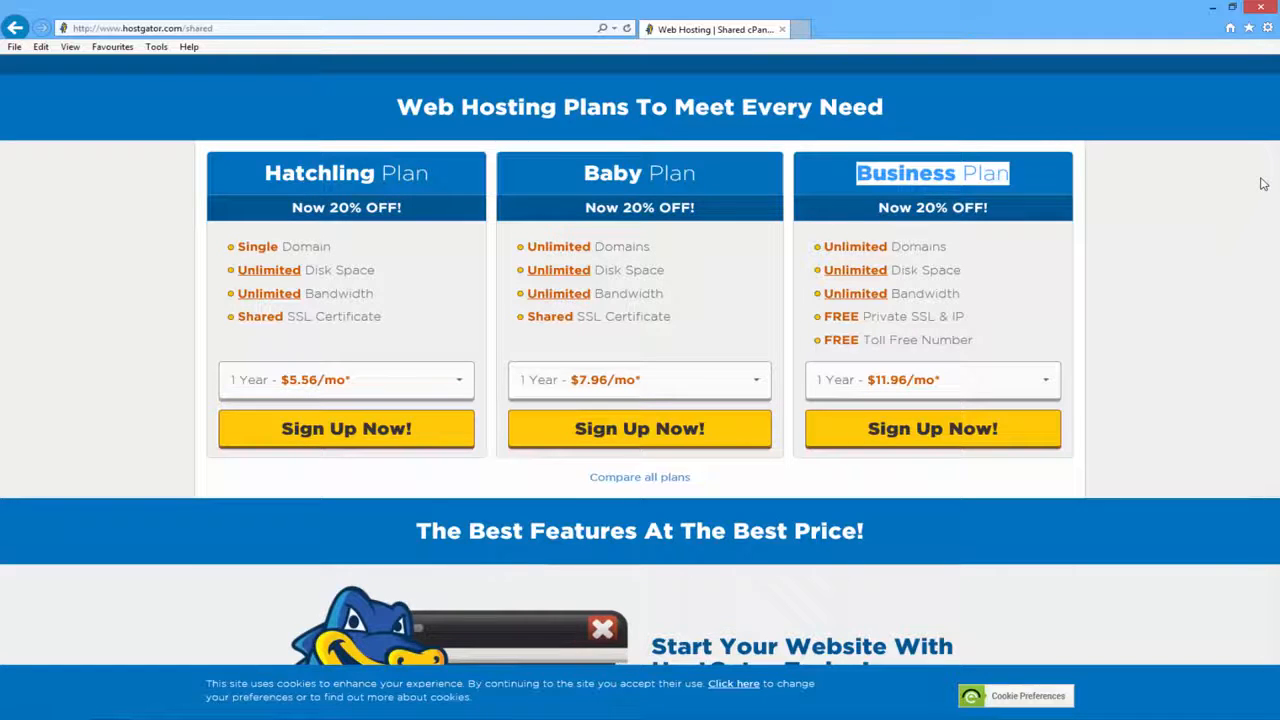
pyautogui.moveTo(441, 173); pyautogui.dragTo(262, 174)
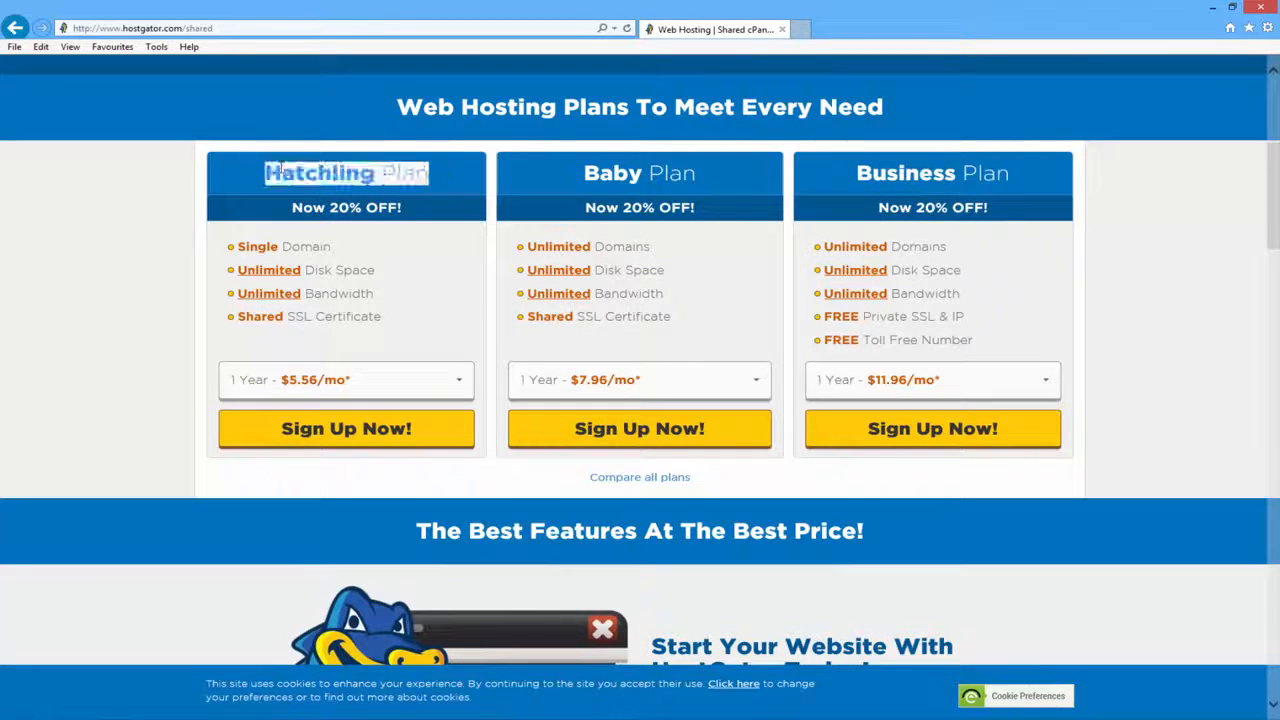
pyautogui.moveTo(702, 177); pyautogui.dragTo(552, 182)
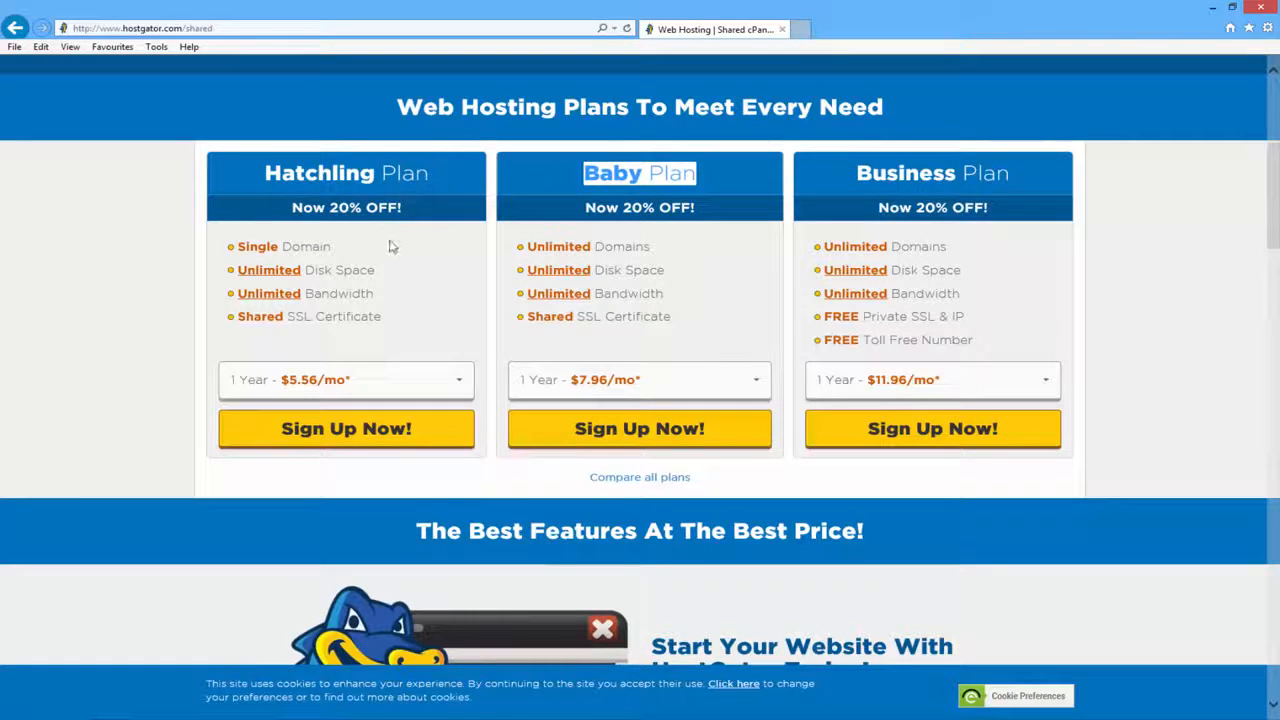
# - Compare Hatchling's Single Domain with Baby's Unlimited Domains, then show the Baby Plan billing terms
pyautogui.moveTo(393, 245); pyautogui.dragTo(242, 248)
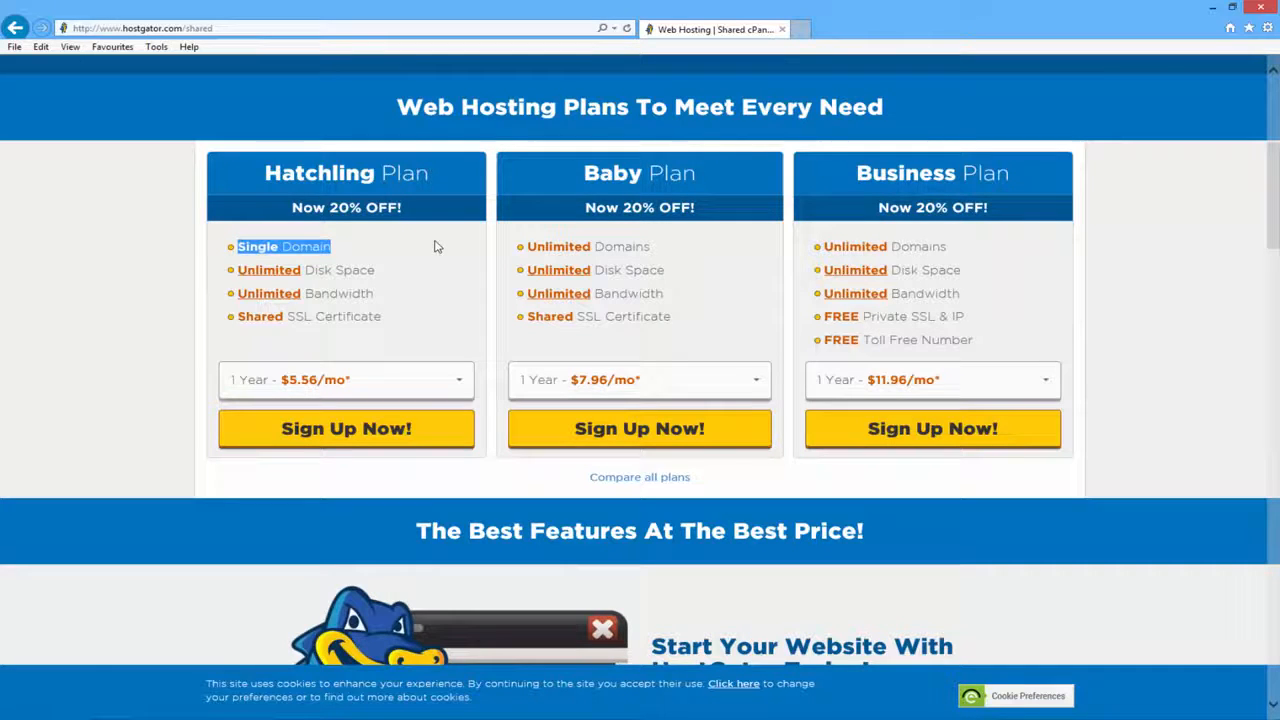
pyautogui.moveTo(672, 247); pyautogui.dragTo(560, 256)
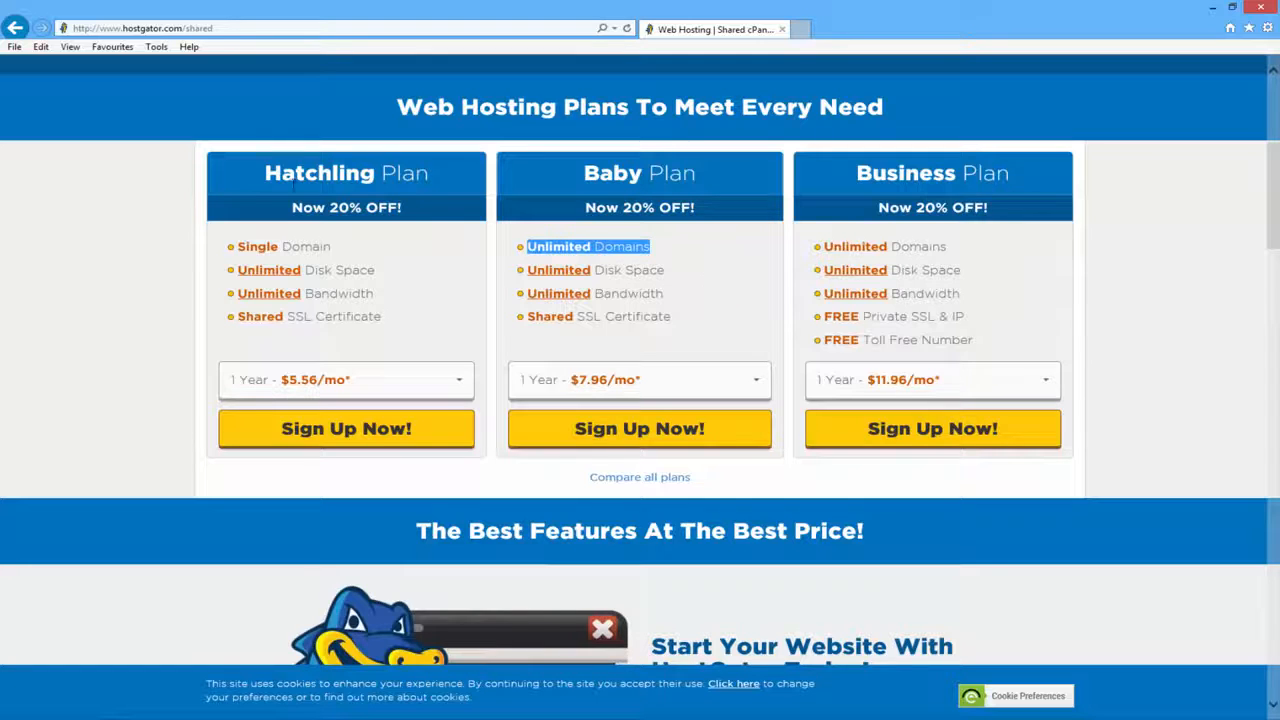
pyautogui.tripleClick(306, 178)
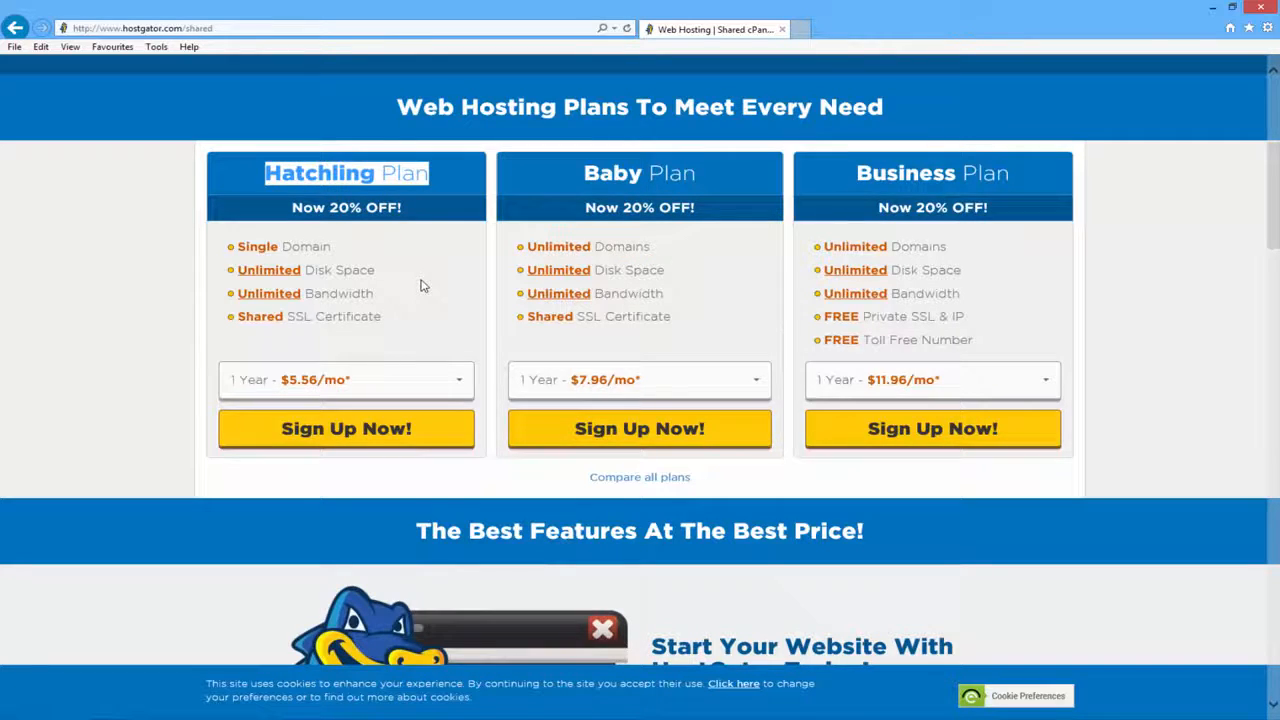
pyautogui.moveTo(706, 182); pyautogui.dragTo(600, 176)
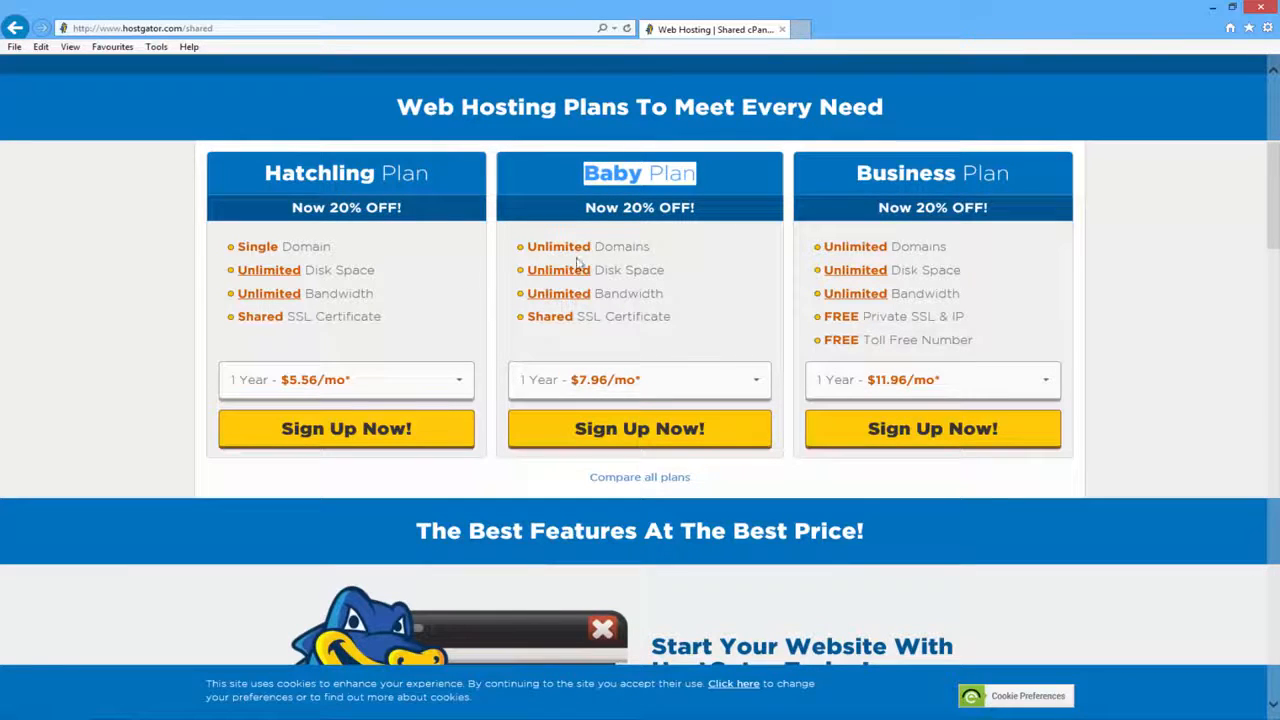
pyautogui.click(716, 389)
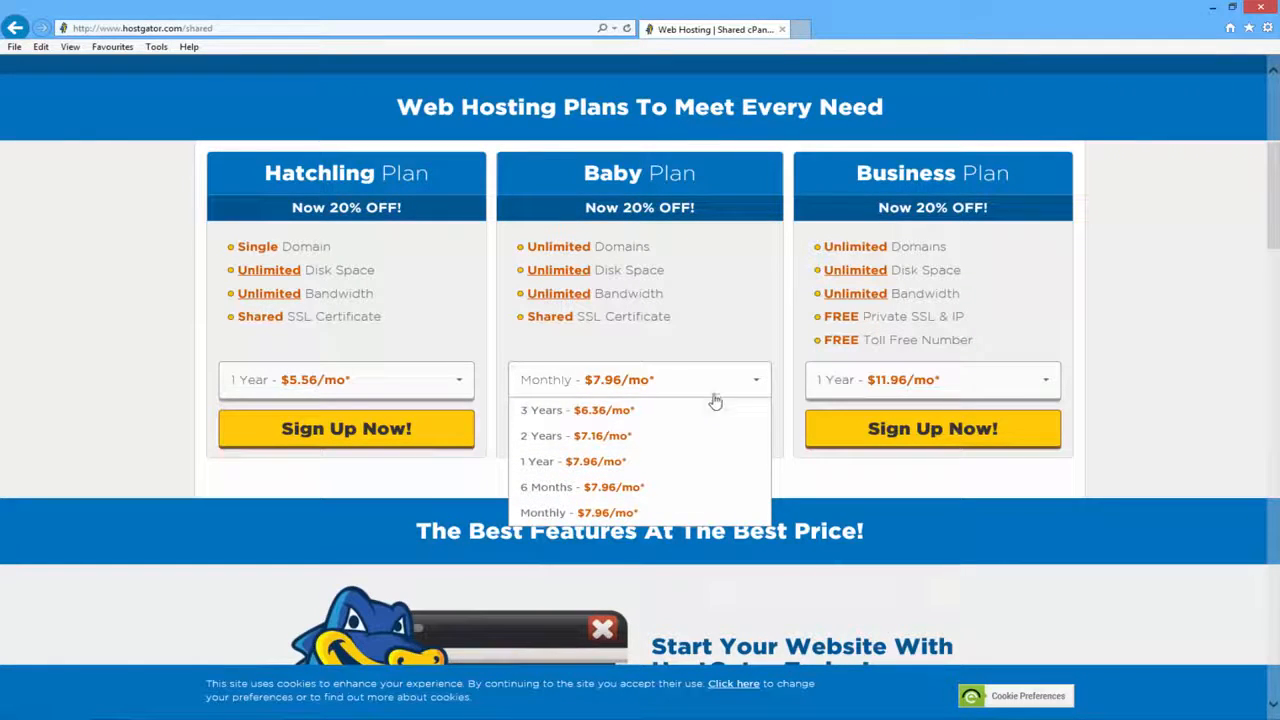
# - Choose Monthly billing for the Baby Plan and start signing up
pyautogui.click(655, 513)
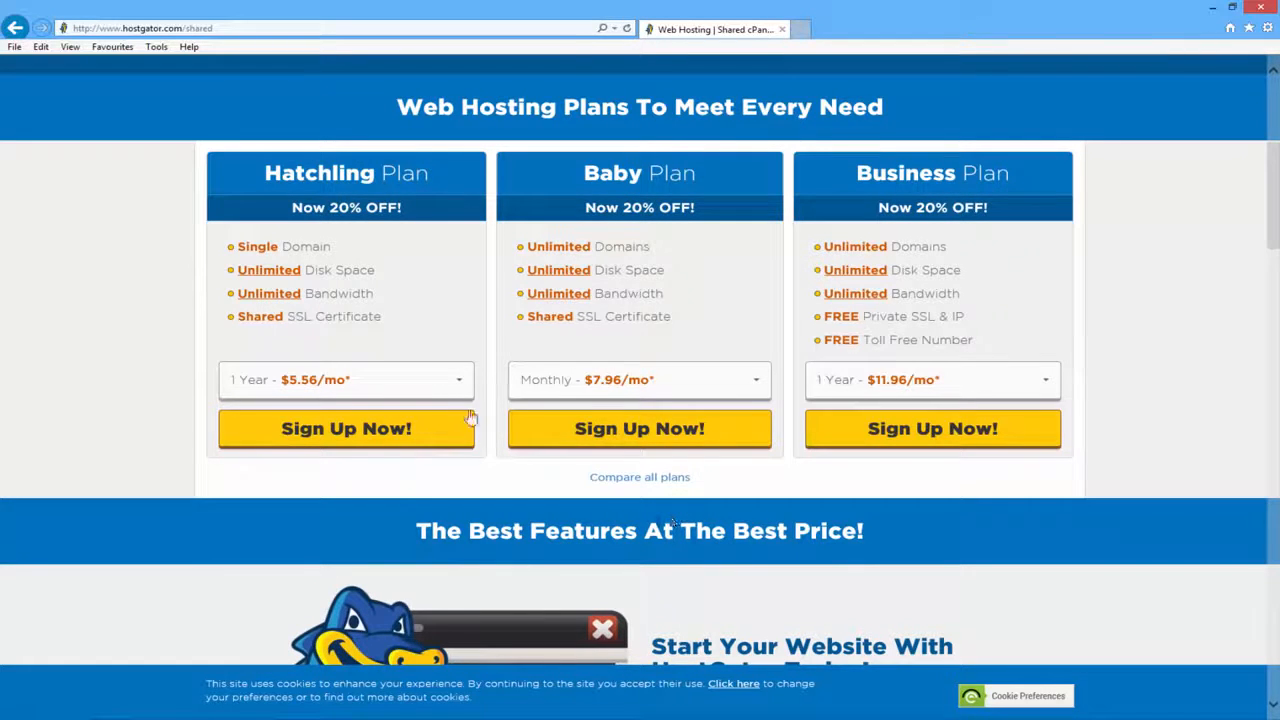
pyautogui.click(686, 443)
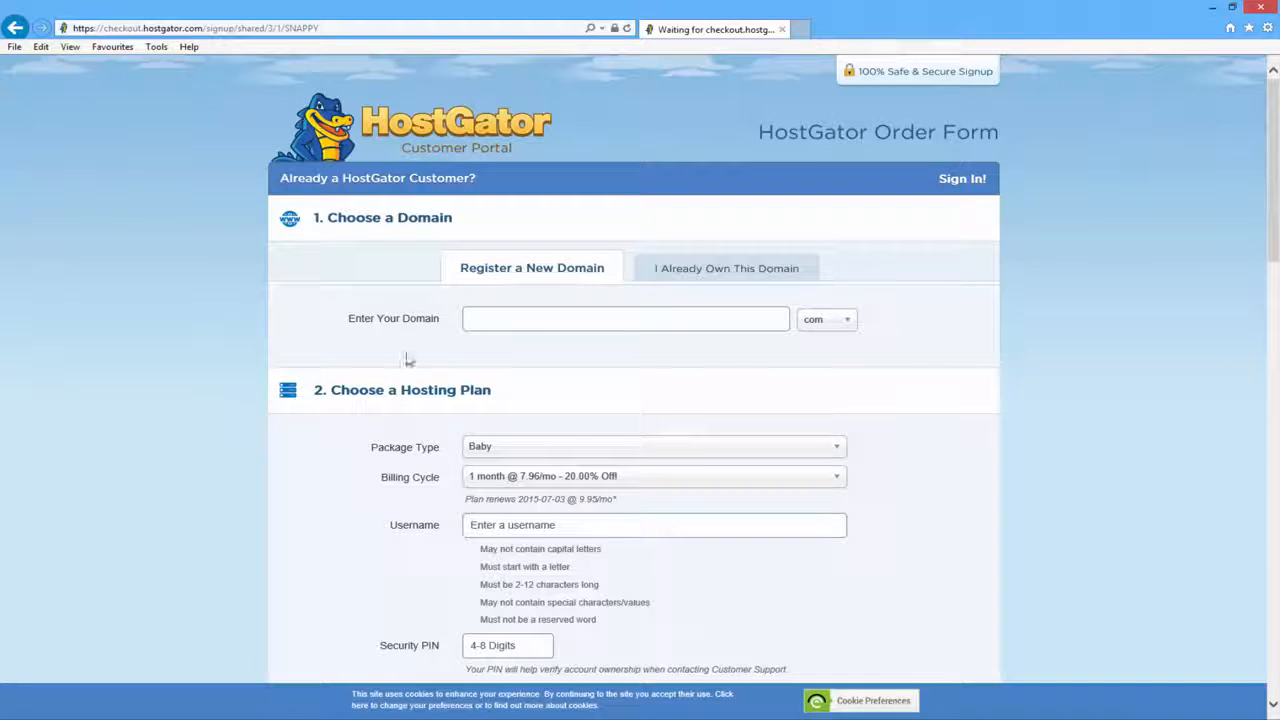
# - Search the example site's name with .com and add it as the primary domain at $12.95/yr
pyautogui.click(466, 319)
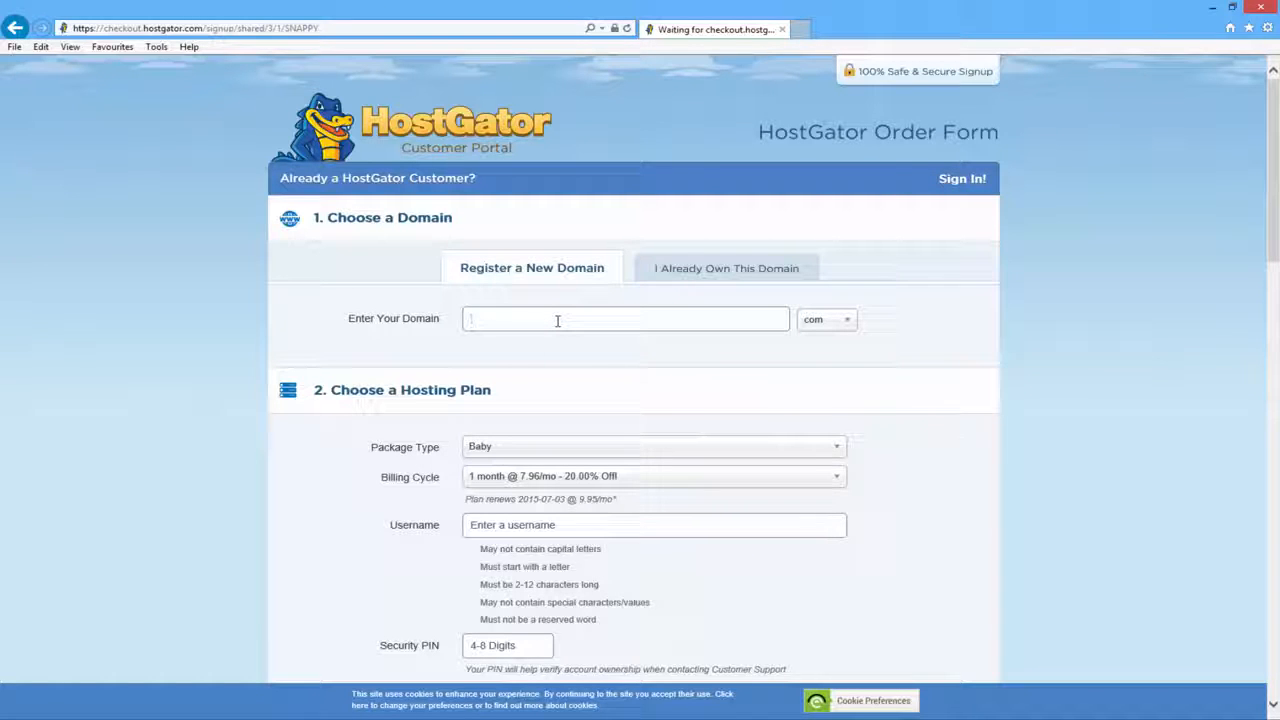
pyautogui.write('martiesexamplesite')
pyautogui.click(853, 328)
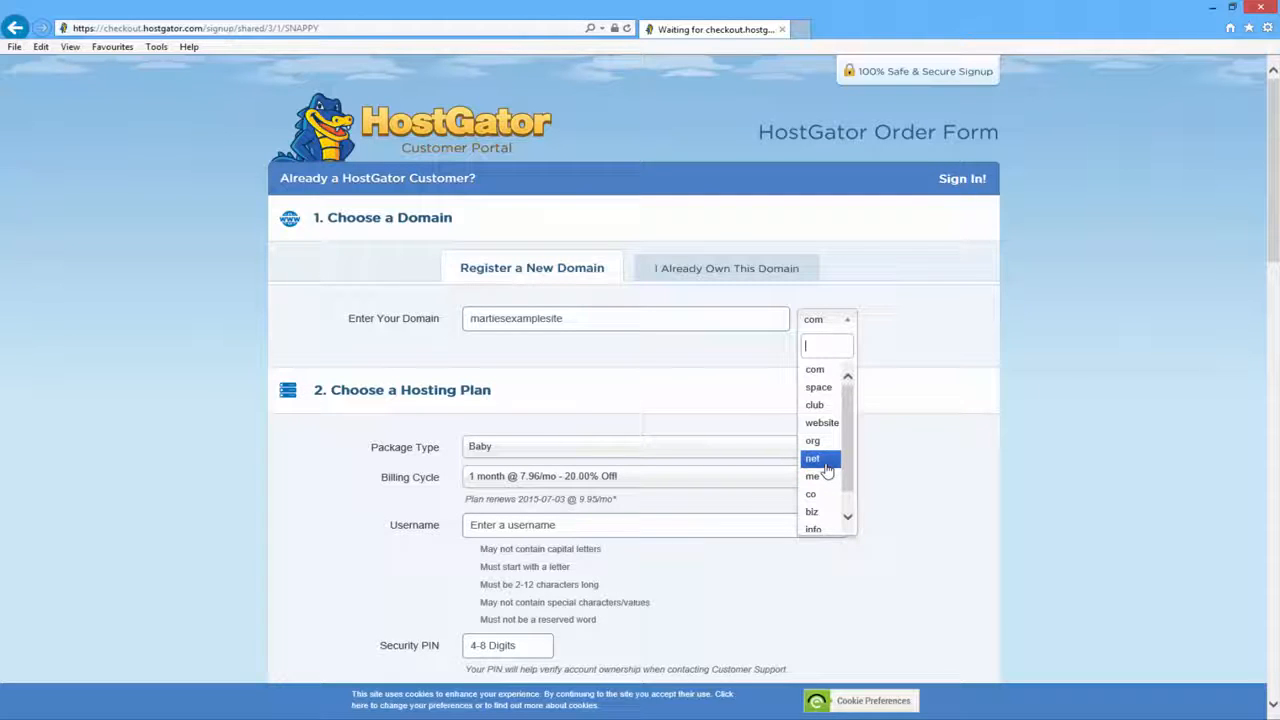
pyautogui.click(894, 326)
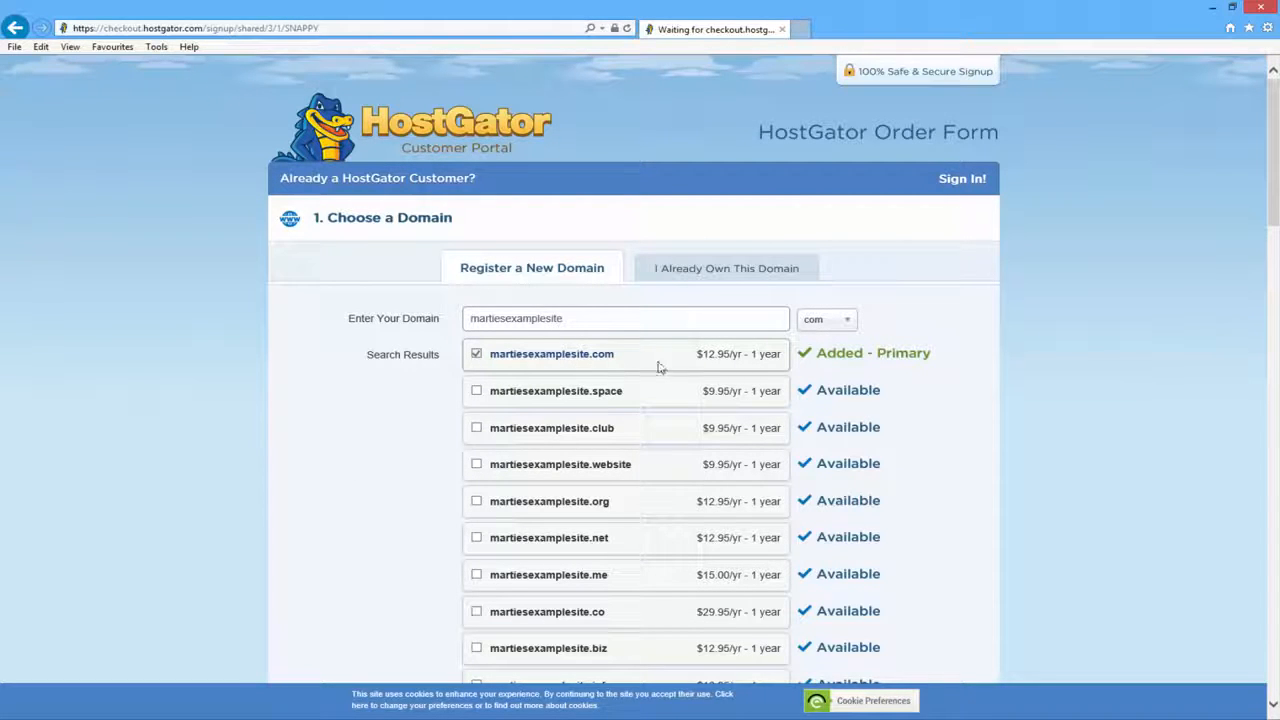
pyautogui.doubleClick(810, 357)
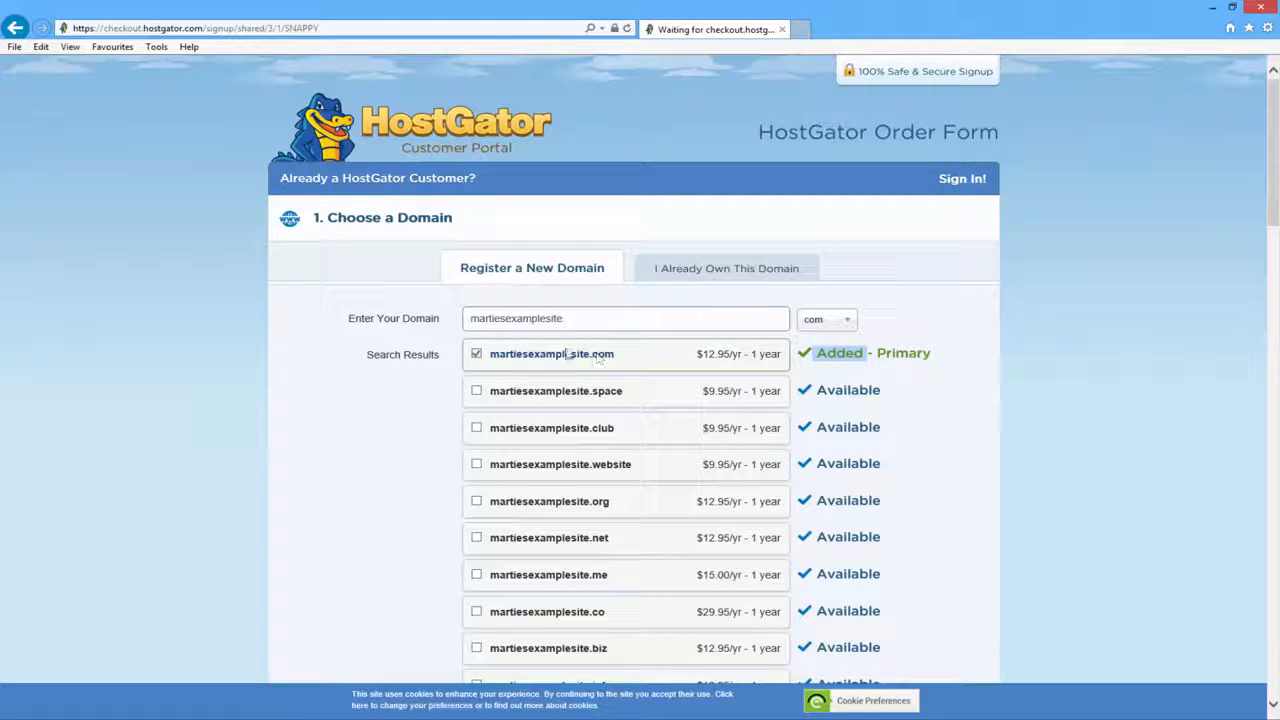
pyautogui.click(321, 408)
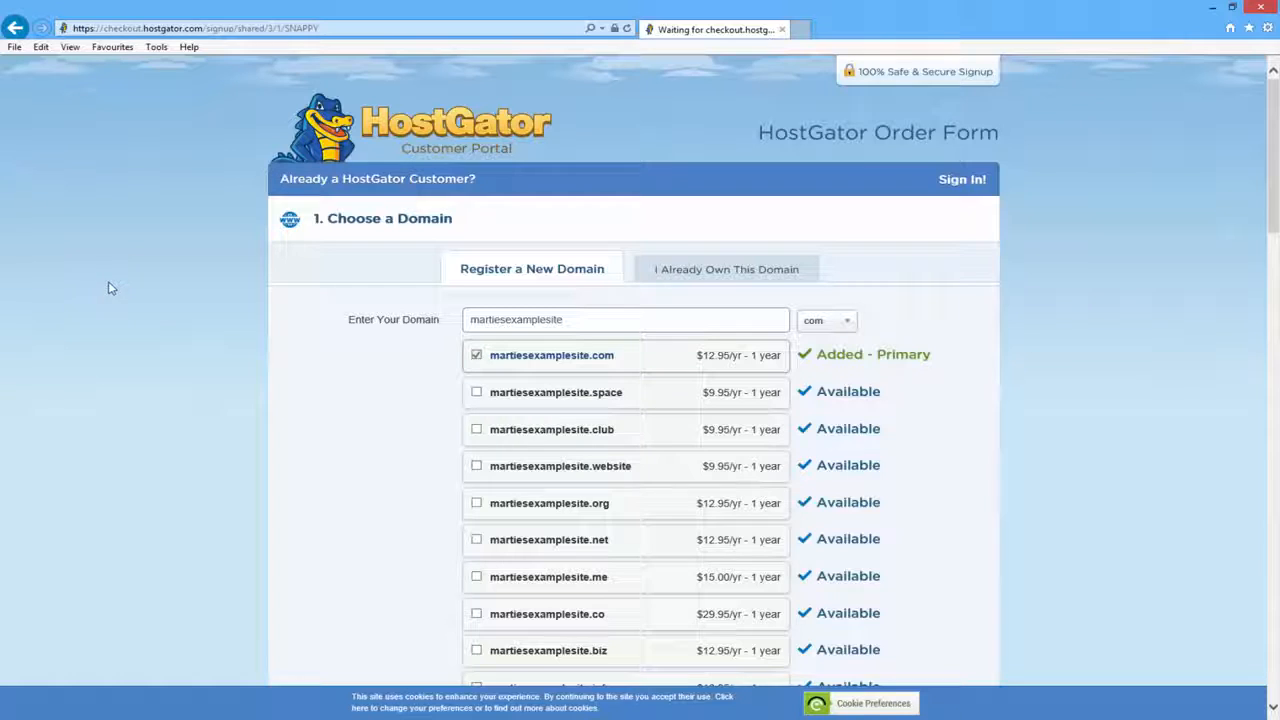
# - Switch the checkout payment method from credit card to PayPal
pyautogui.scroll(-5, 135, 290)
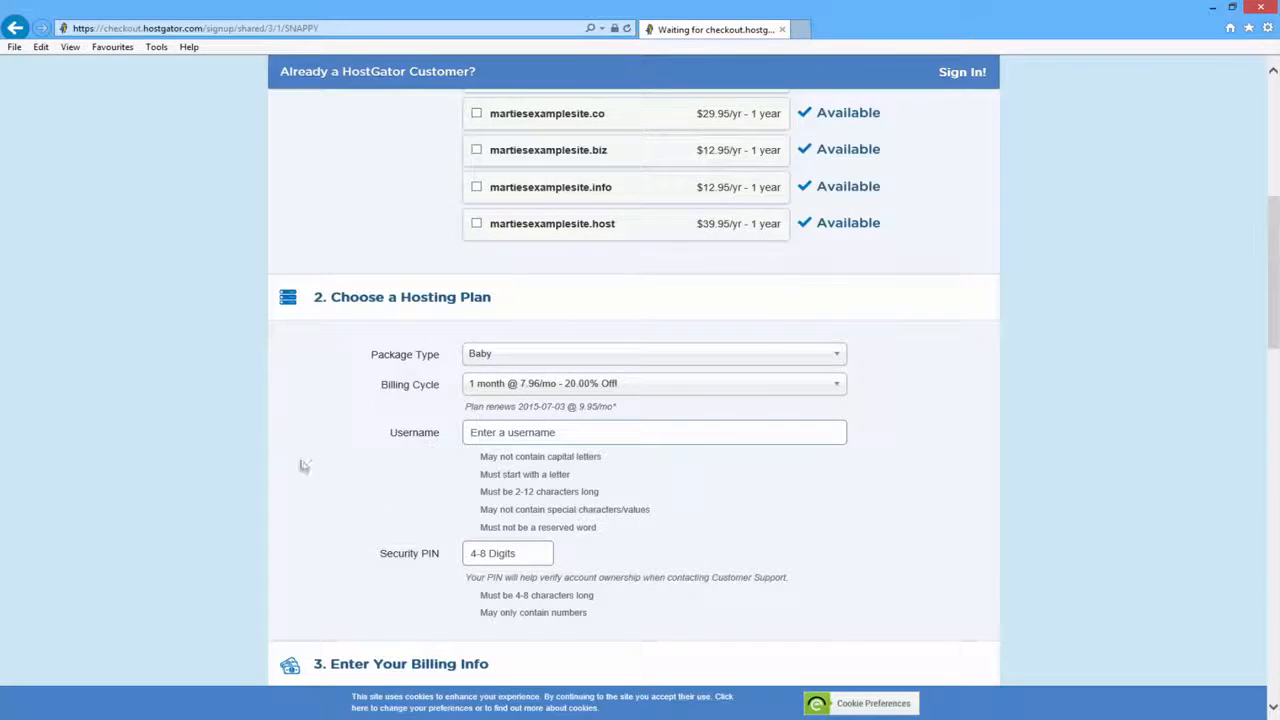
pyautogui.scroll(-5, 147, 315)
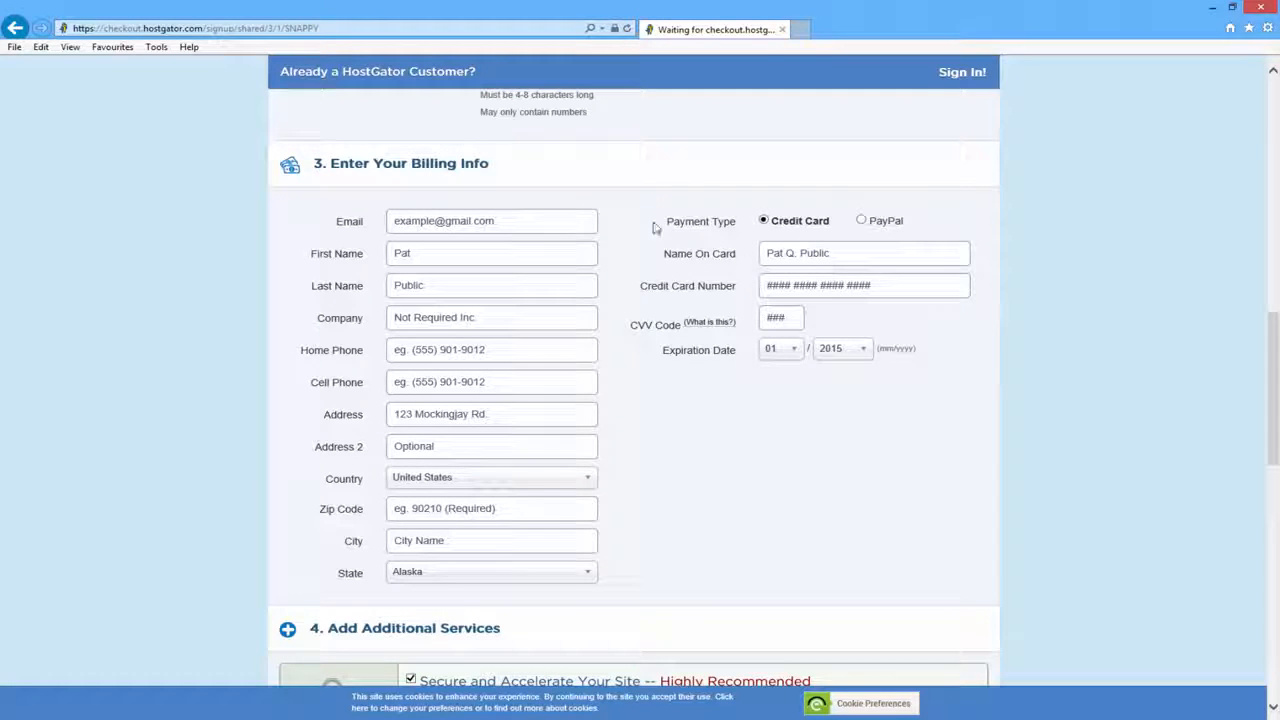
pyautogui.click(861, 220)
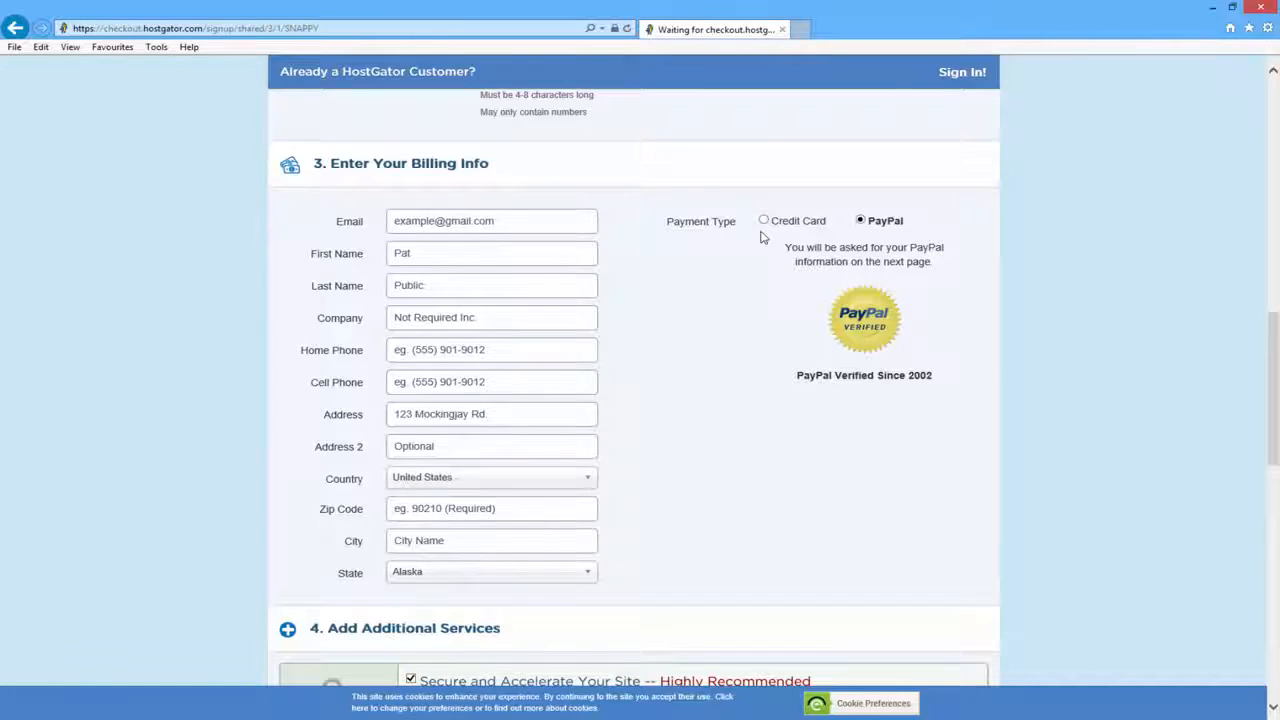
# - Uncheck the SiteLock and CodeGuard add-ons, leaving $20.91 due with coupon SNAPPY
pyautogui.scroll(-4, 760, 237)
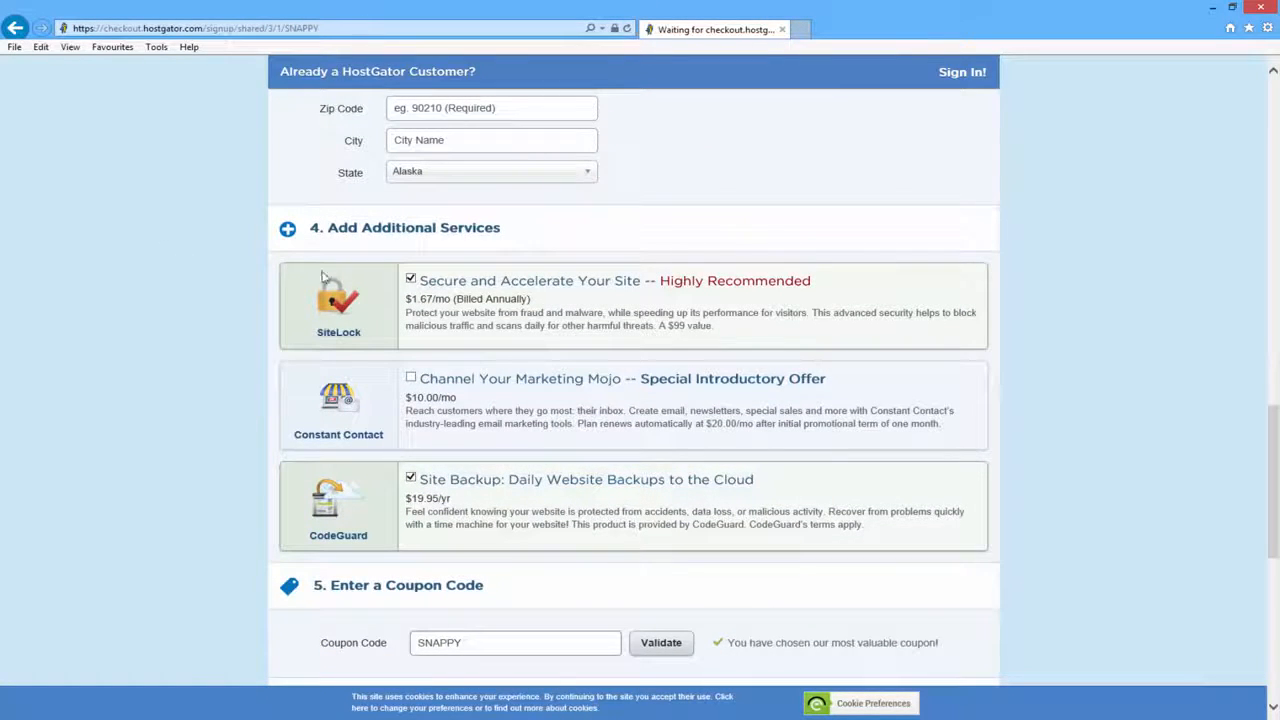
pyautogui.click(411, 280)
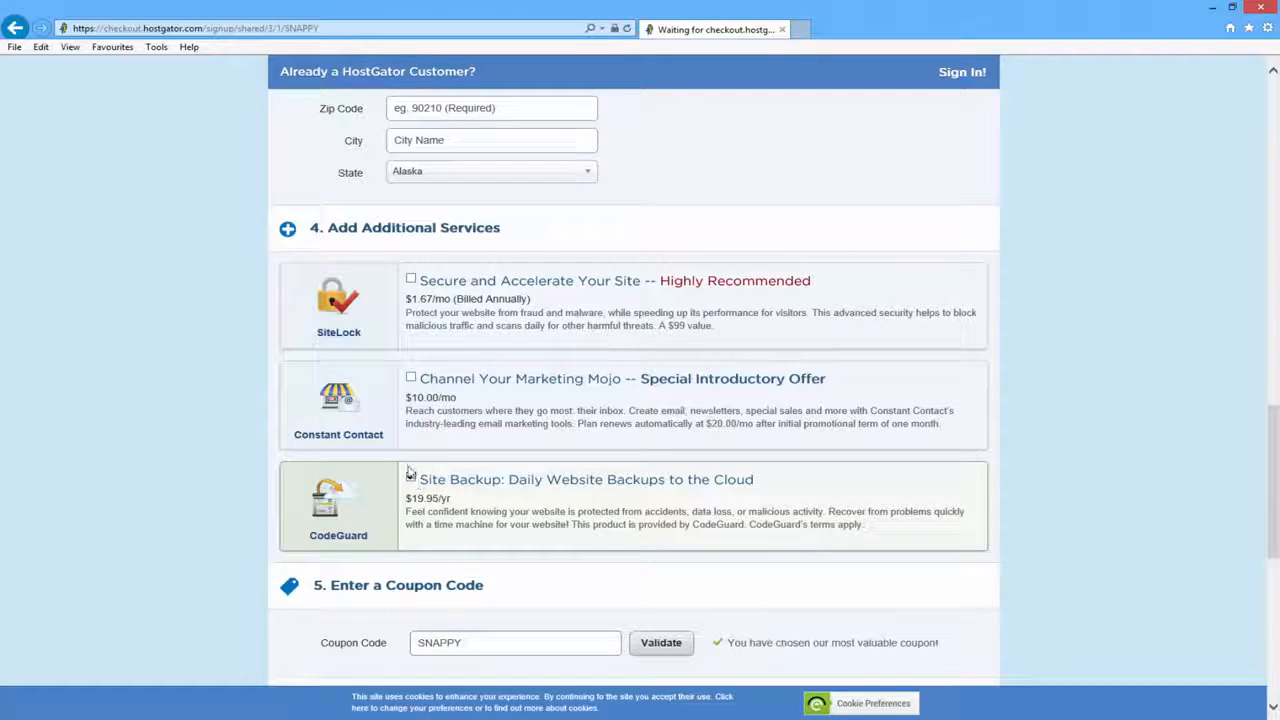
pyautogui.click(410, 478)
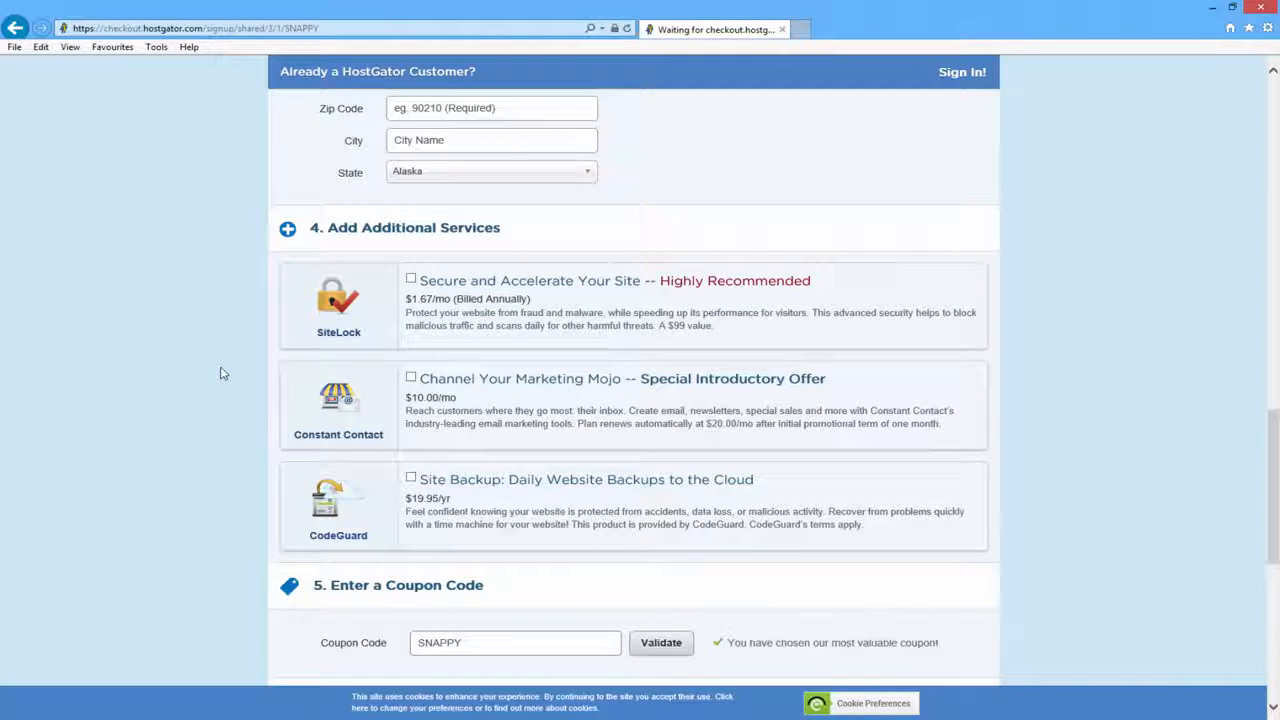
pyautogui.scroll(-3, 224, 366)
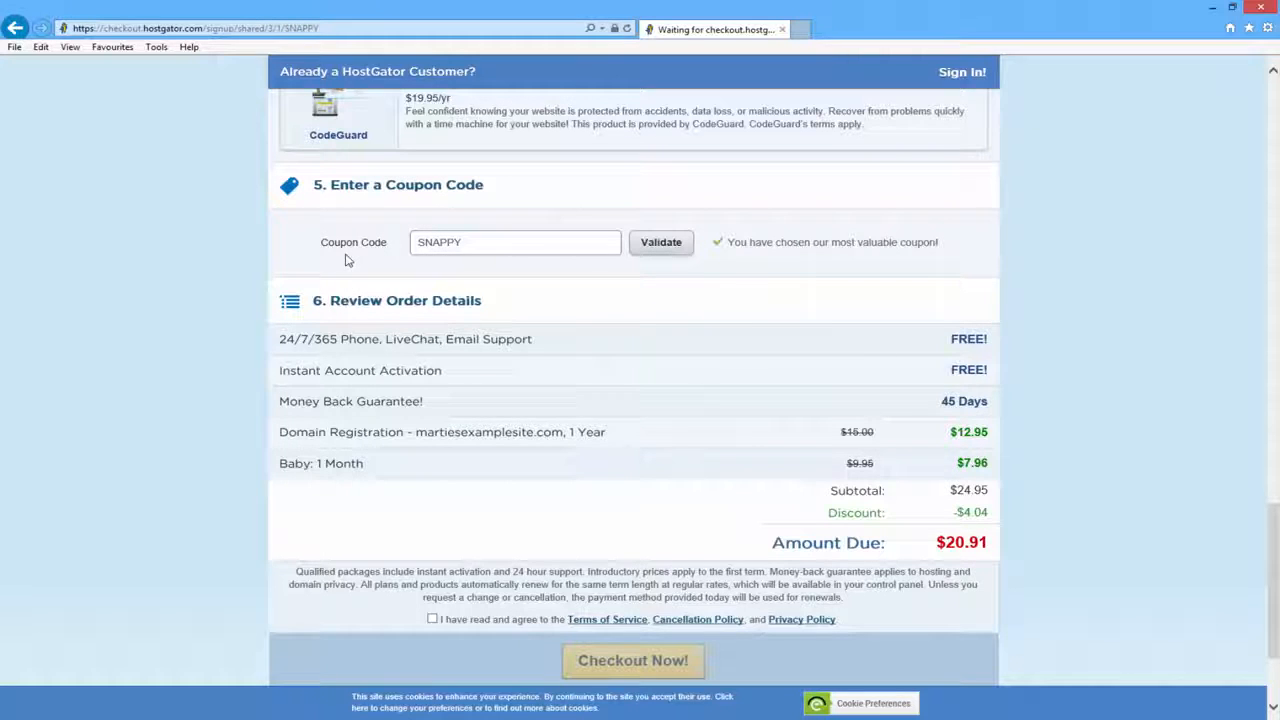
# - Replace coupon SNAPPY with buildingwp1, dropping the amount due to $12.96
pyautogui.moveTo(503, 242); pyautogui.dragTo(405, 242)
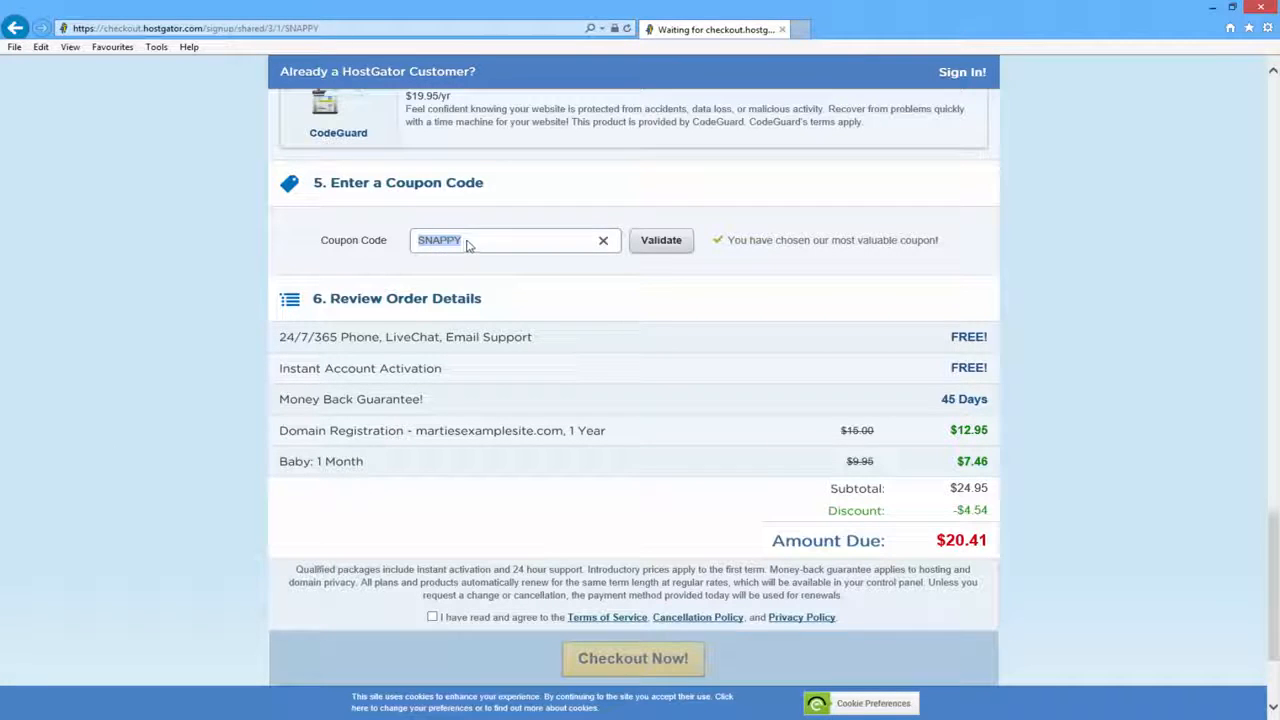
pyautogui.press('BackSpace')
pyautogui.write('buildingwp1')
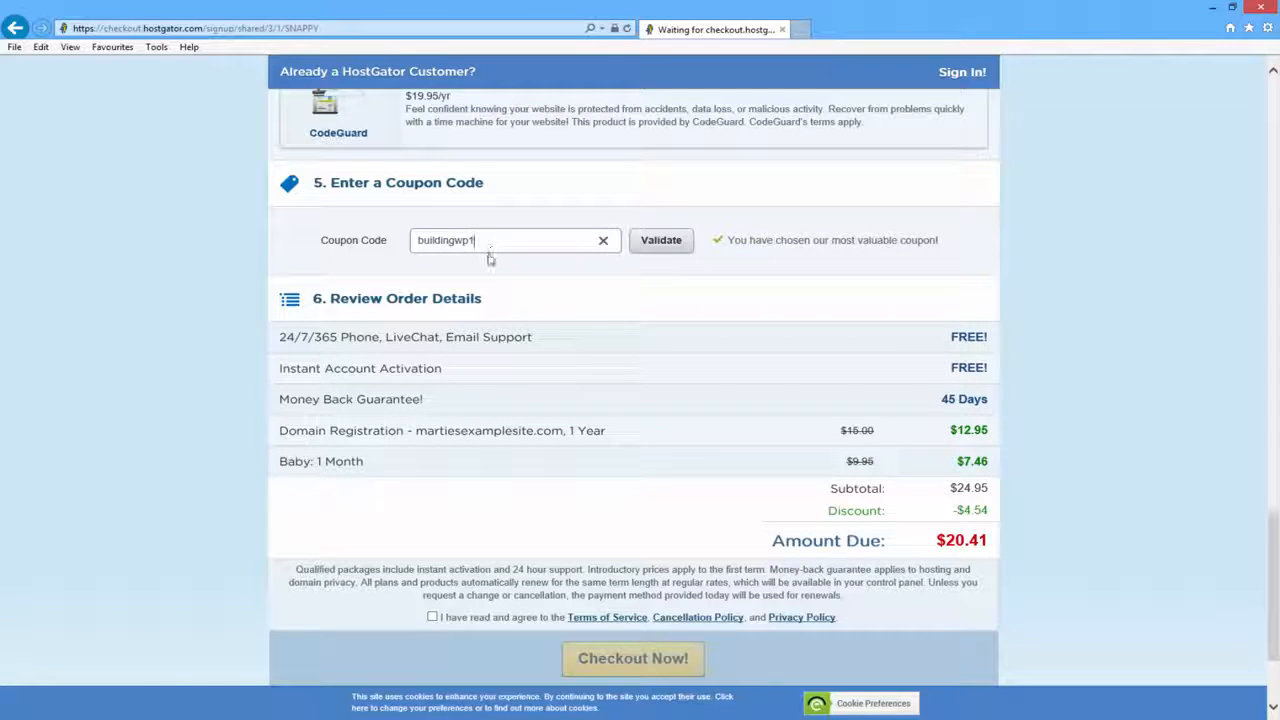
pyautogui.click(661, 250)
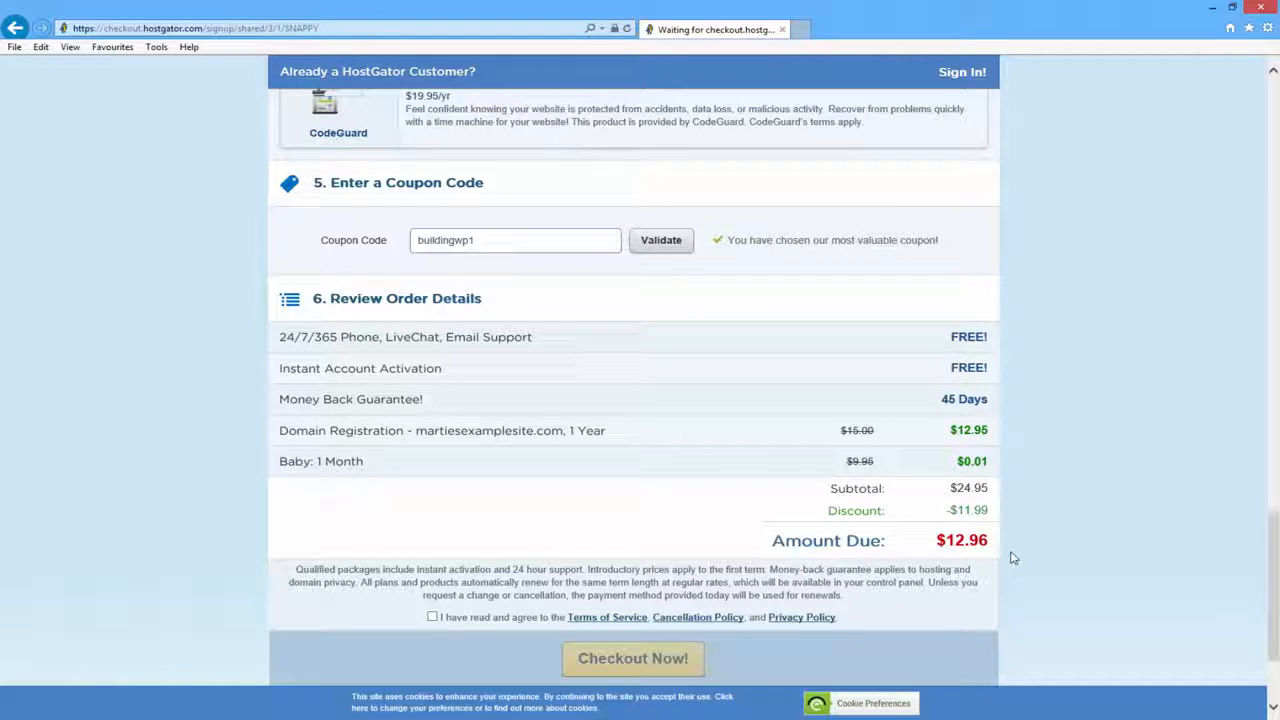
pyautogui.moveTo(934, 540); pyautogui.dragTo(989, 536)
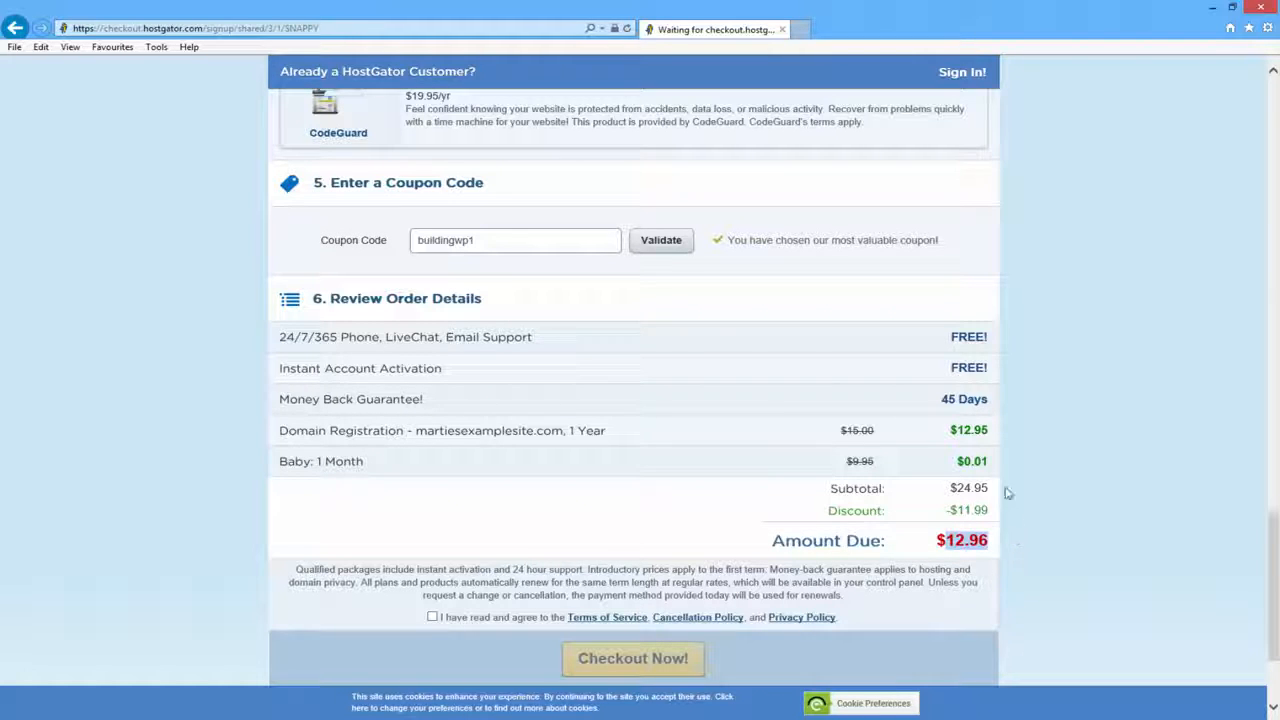
# - Highlight the 24/7/365 support line and the 45 Days Money Back Guarantee
pyautogui.moveTo(277, 341); pyautogui.dragTo(535, 338)
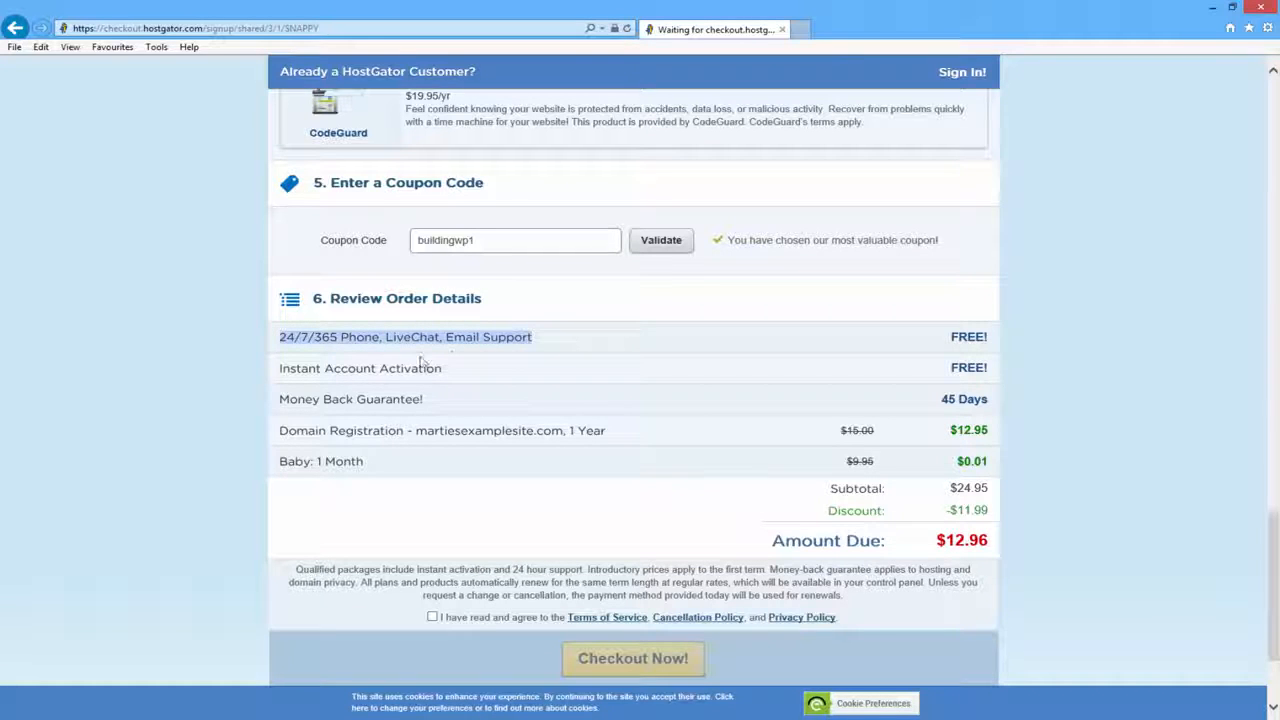
pyautogui.click(222, 351)
pyautogui.moveTo(936, 399); pyautogui.dragTo(981, 395)
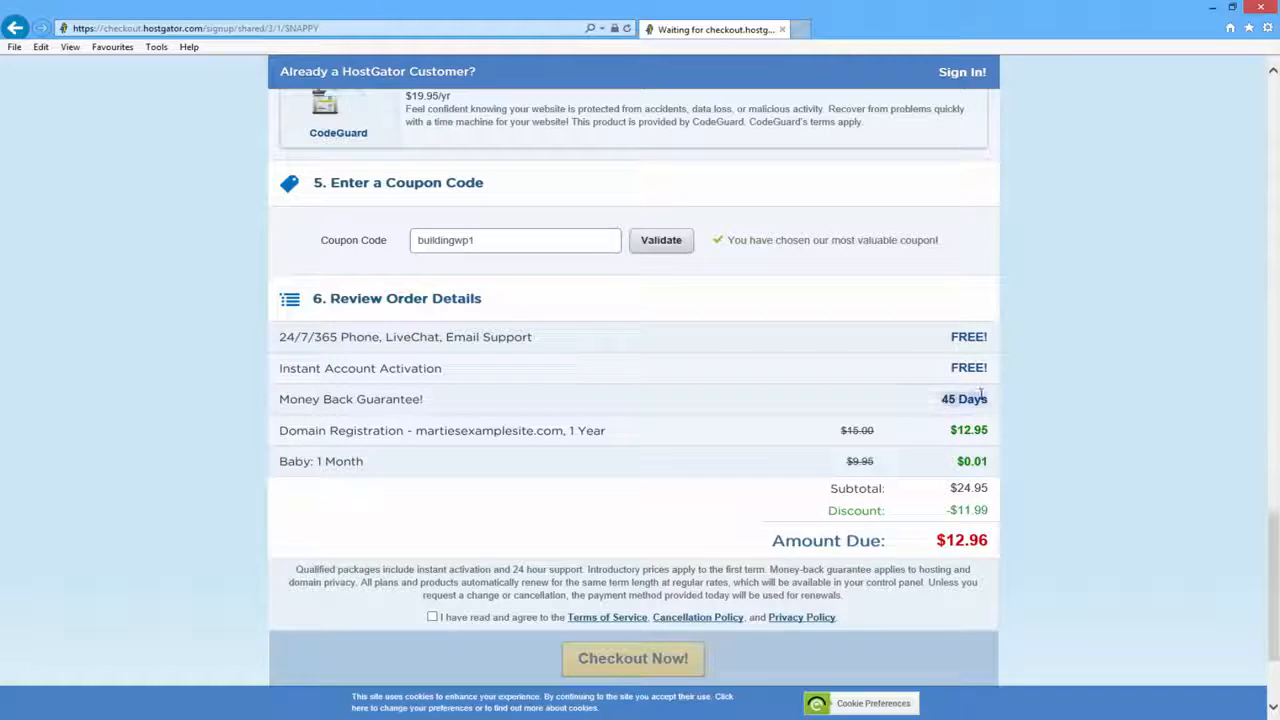
pyautogui.moveTo(425, 400); pyautogui.dragTo(266, 400)
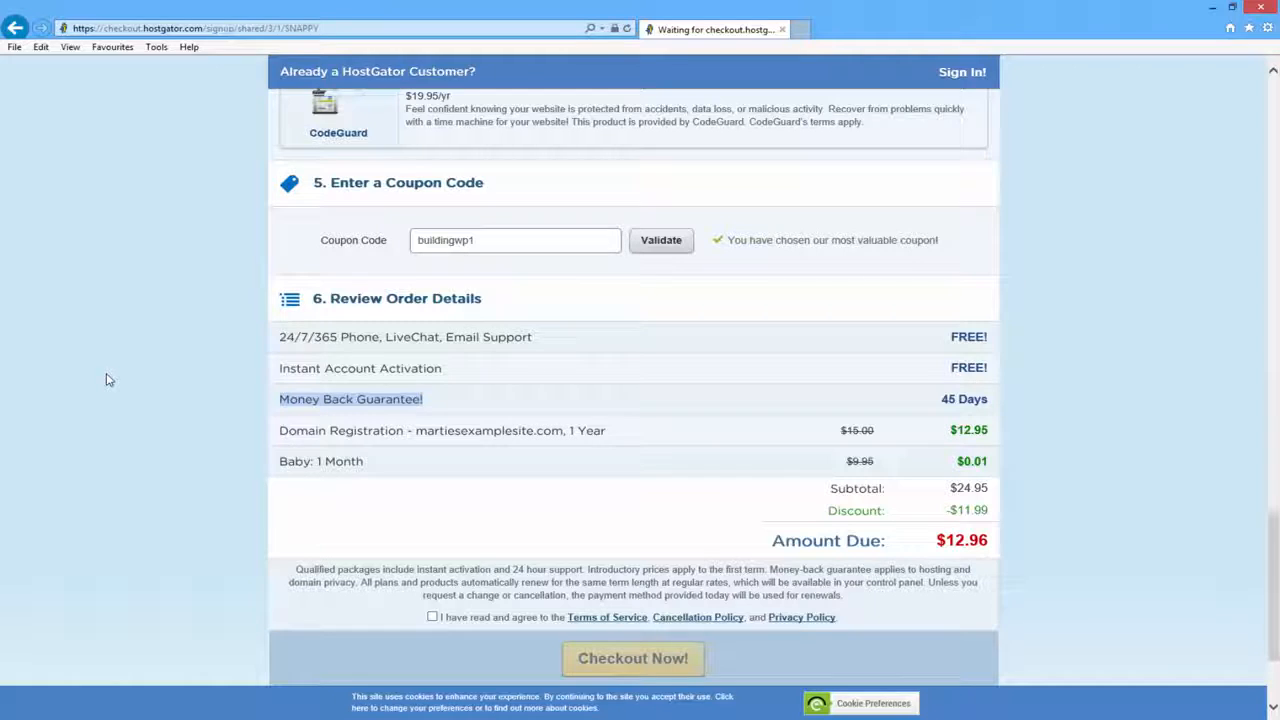
# - Agree to the terms and policies at the bottom of the order
pyautogui.scroll(-3, 109, 380)
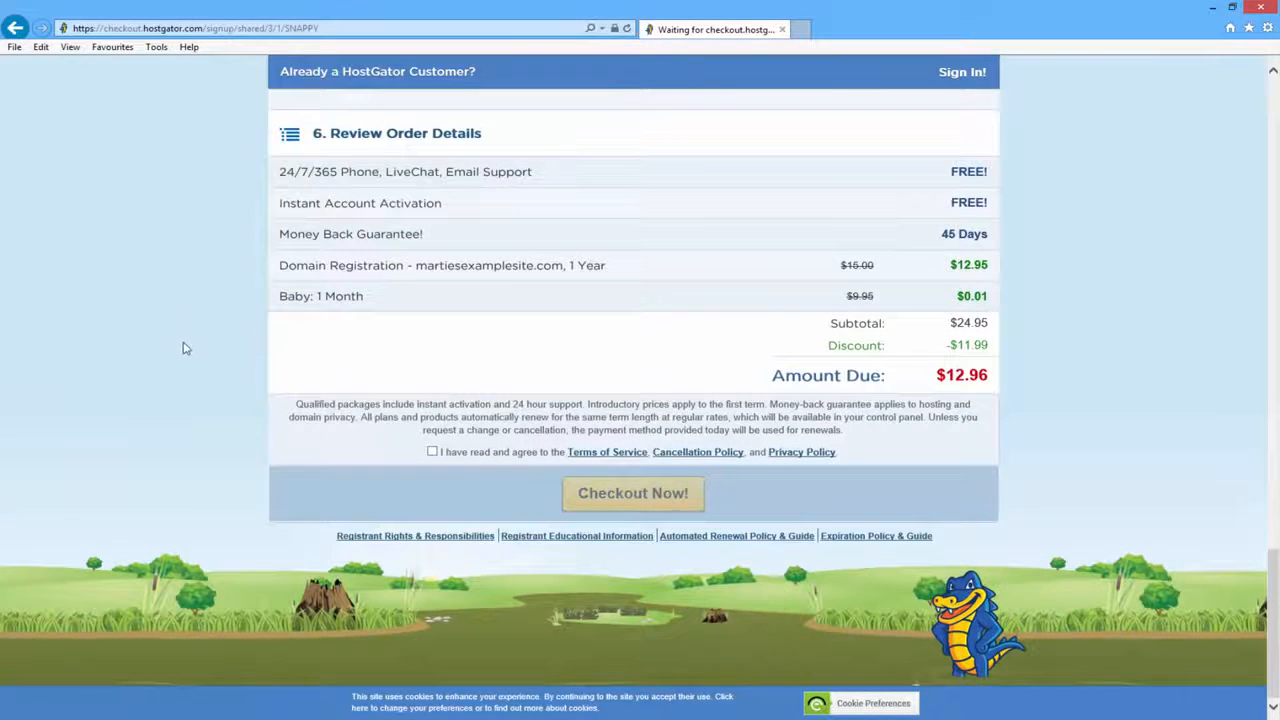
pyautogui.click(432, 452)
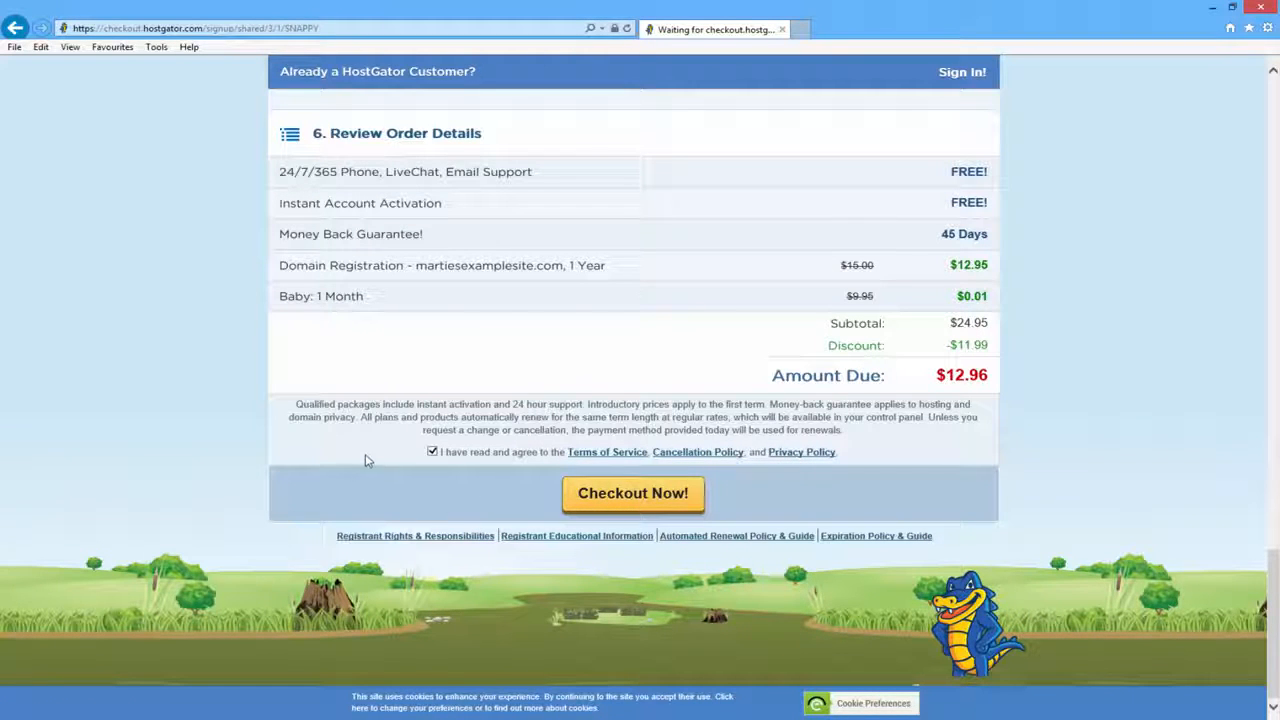
pyautogui.scroll(10, 365, 460)
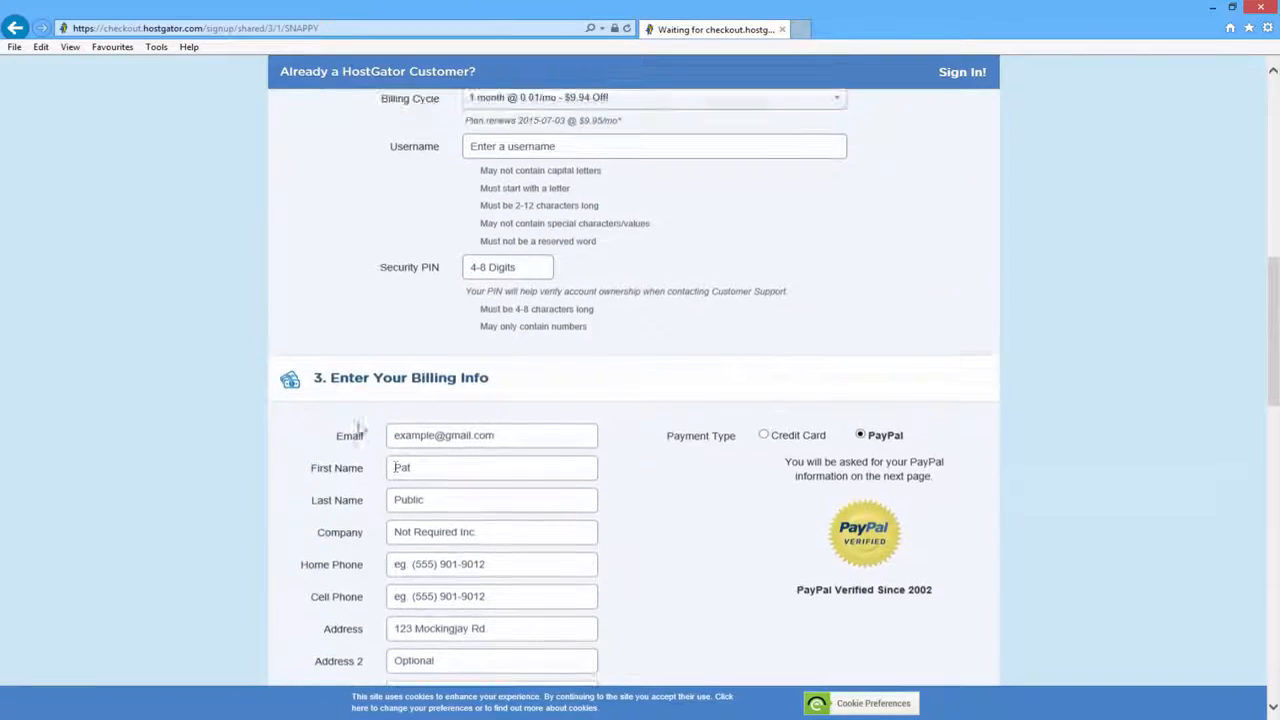
pyautogui.scroll(-10, 589, 356)
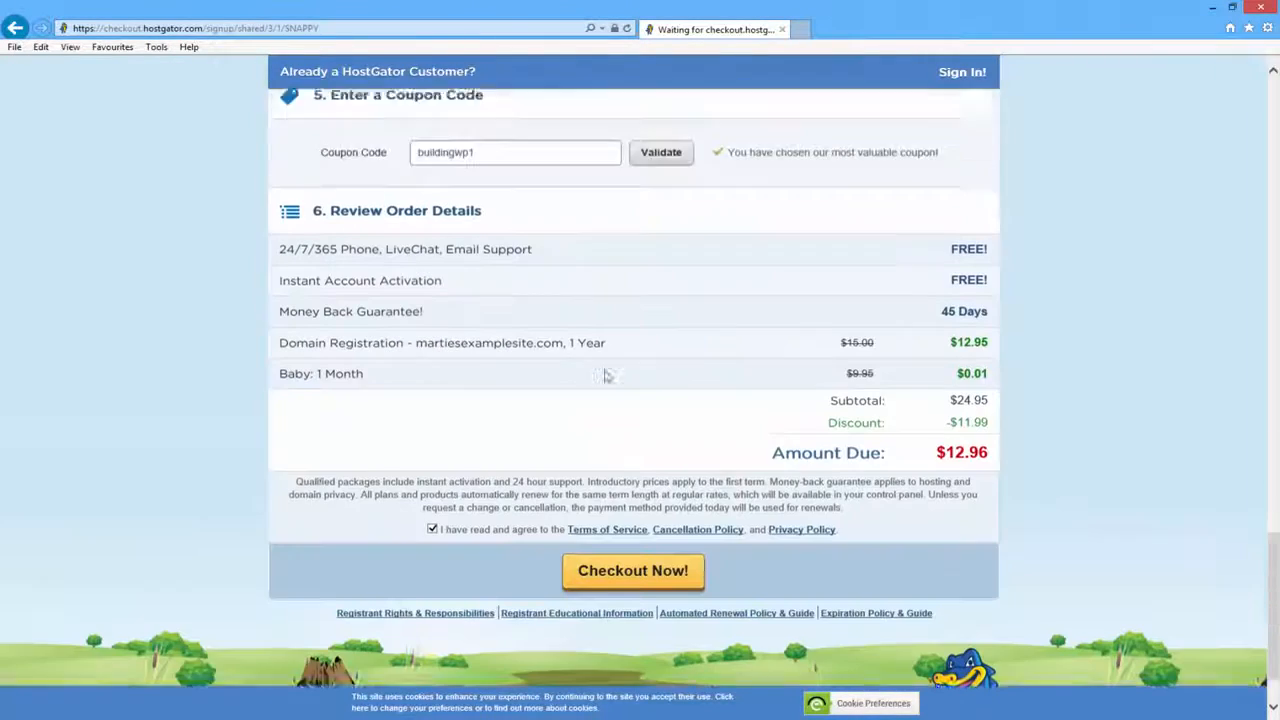
pyautogui.scroll(-1, 606, 376)
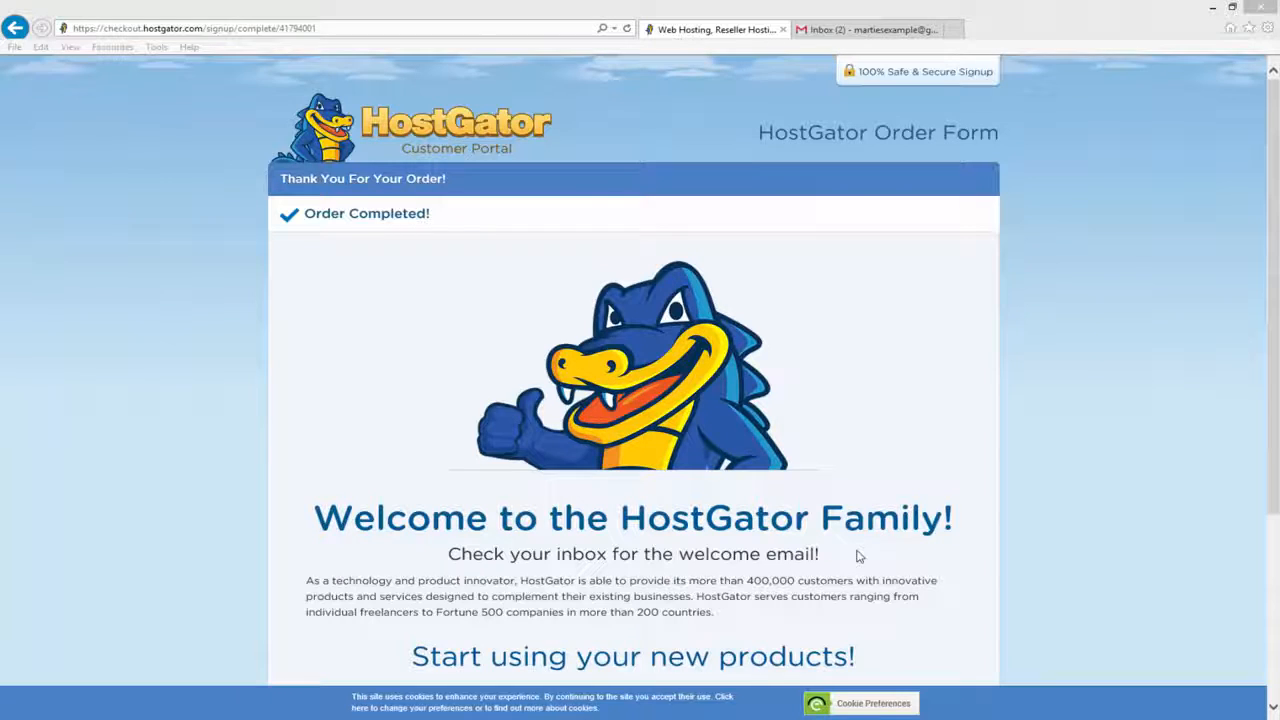
# - In Gmail, read the 'Thank you for choosing Hostgator!' email and return to the inbox
pyautogui.click(828, 30)
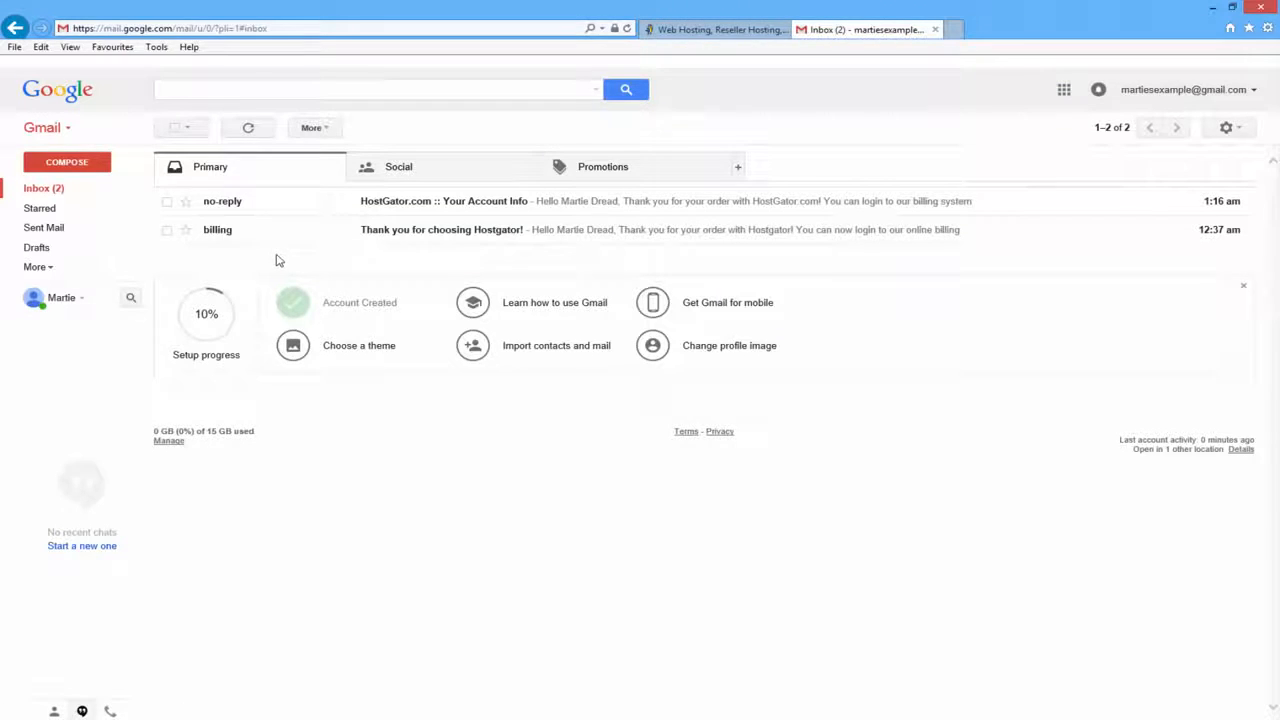
pyautogui.click(484, 232)
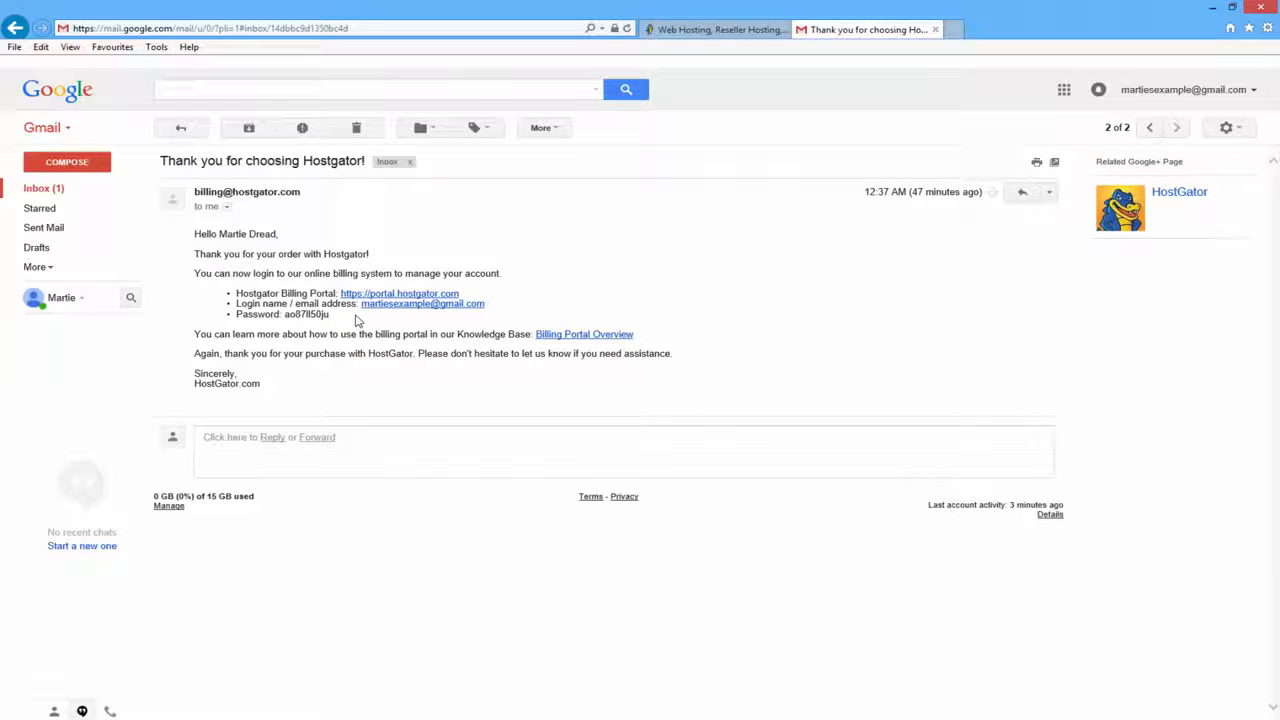
pyautogui.click(181, 128)
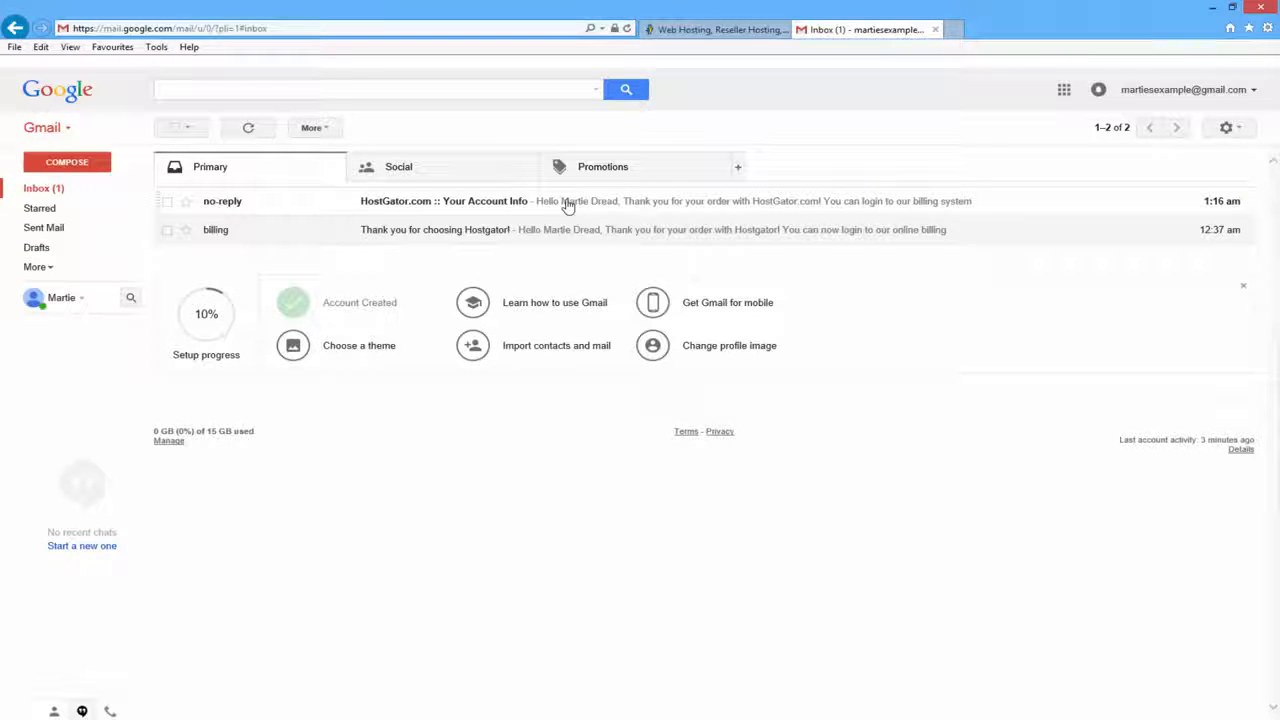
# - Refresh the inbox and open HostGator's Your Account Info email
pyautogui.click(248, 128)
pyautogui.click(249, 134)
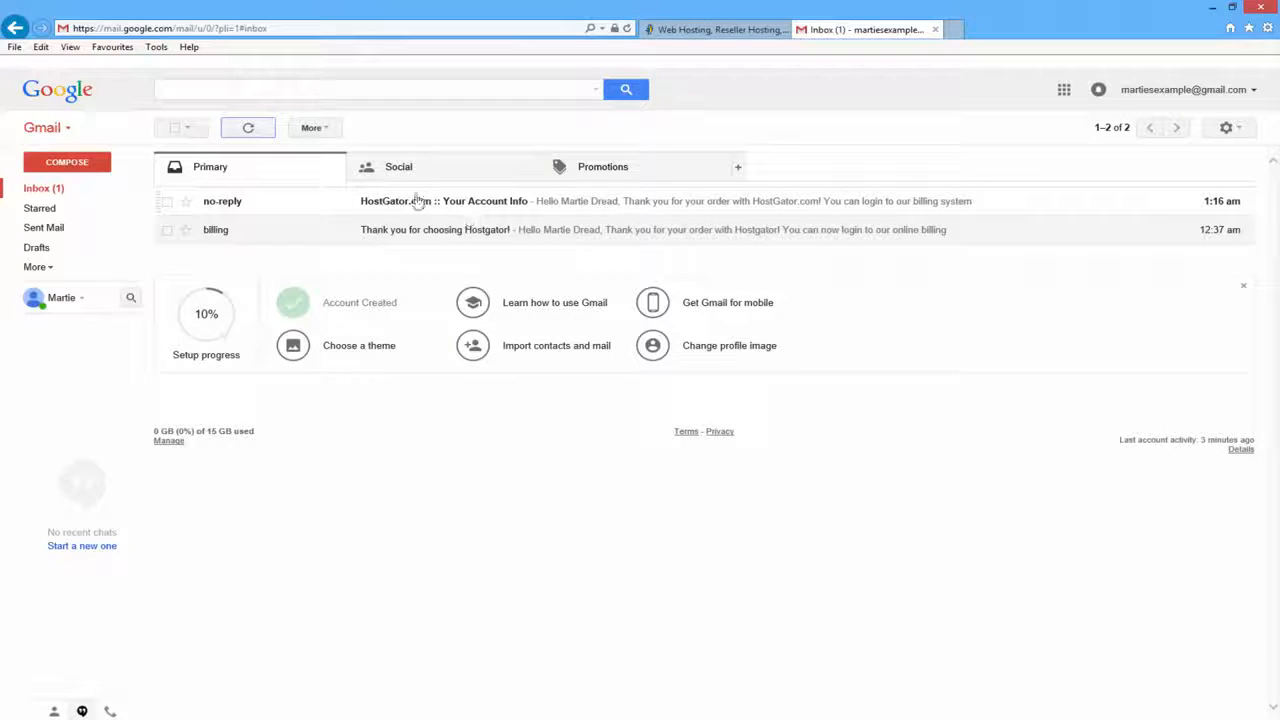
pyautogui.click(471, 206)
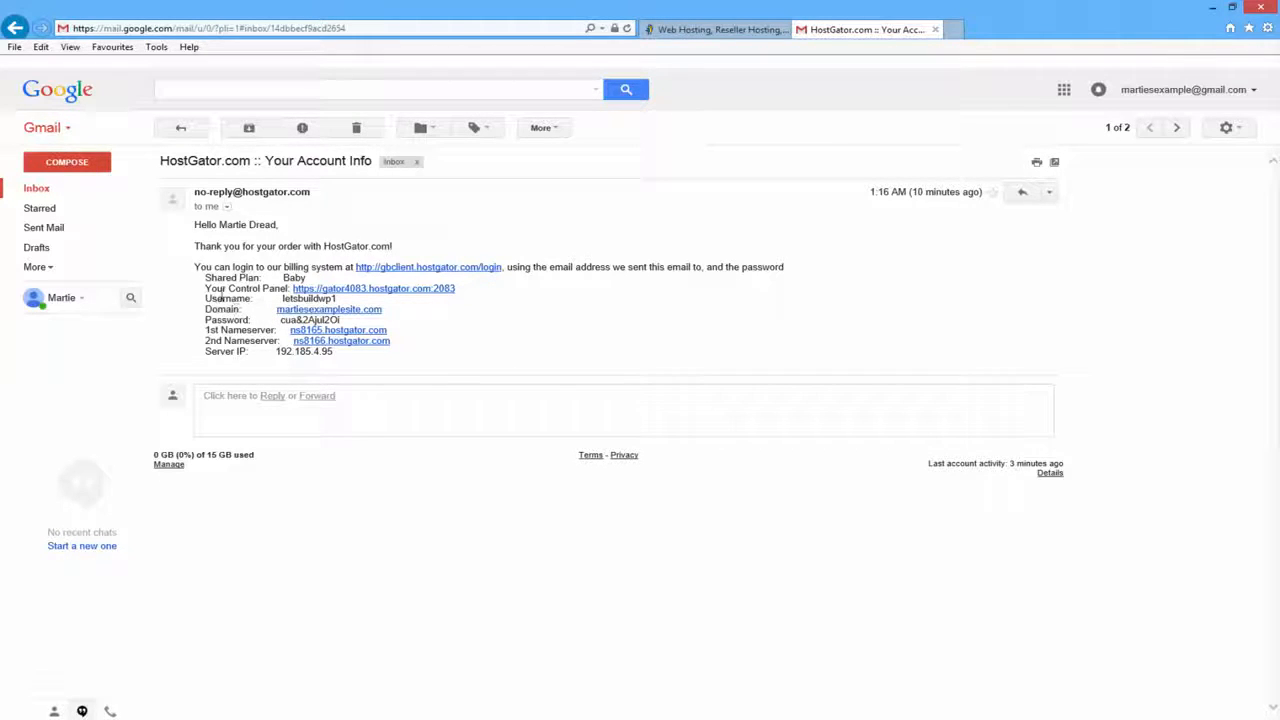
# - Open the Control Panel link and paste the emailed username into the cPanel login
pyautogui.click(385, 293)
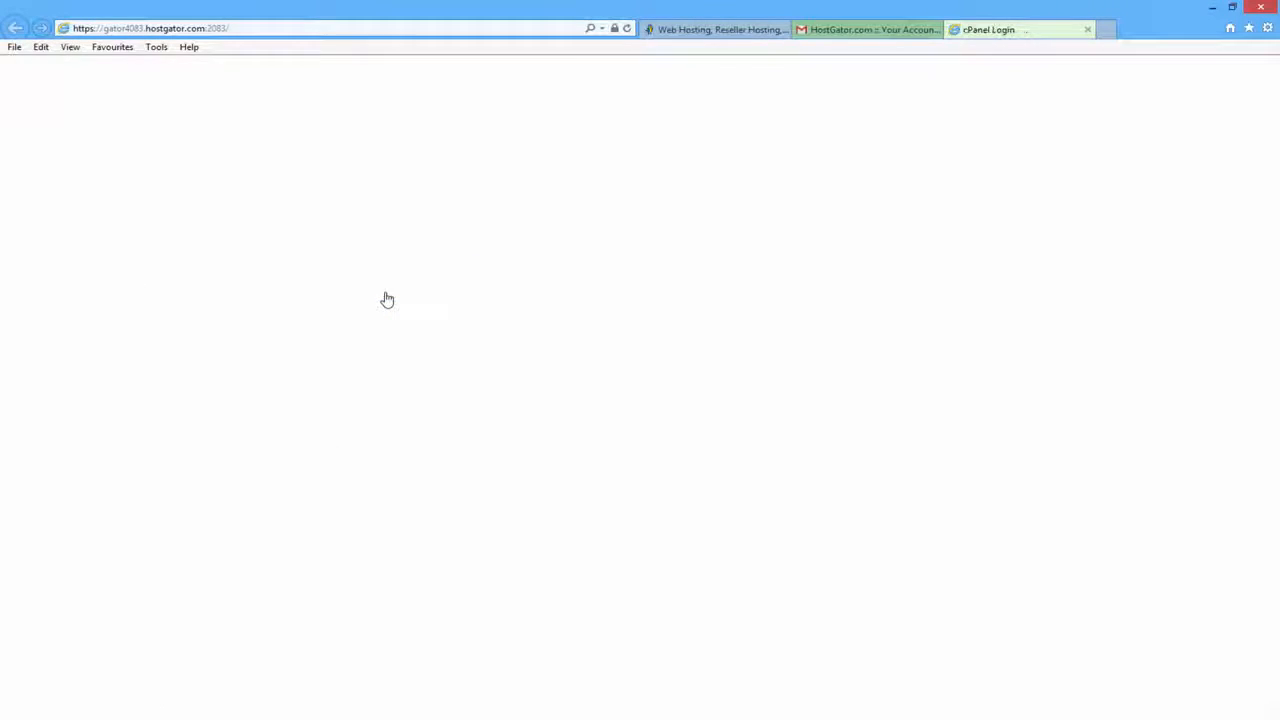
pyautogui.click(866, 30)
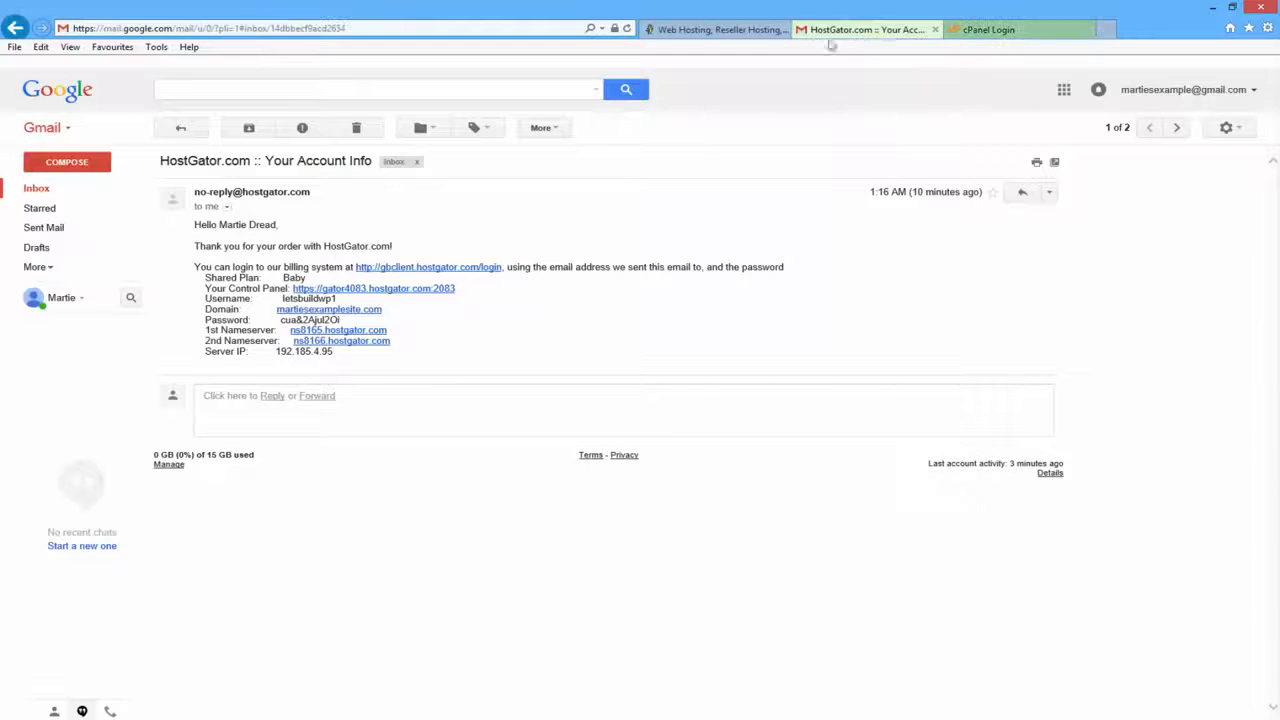
pyautogui.moveTo(352, 302); pyautogui.dragTo(281, 300)
pyautogui.rightClick(292, 304)
pyautogui.click(325, 329)
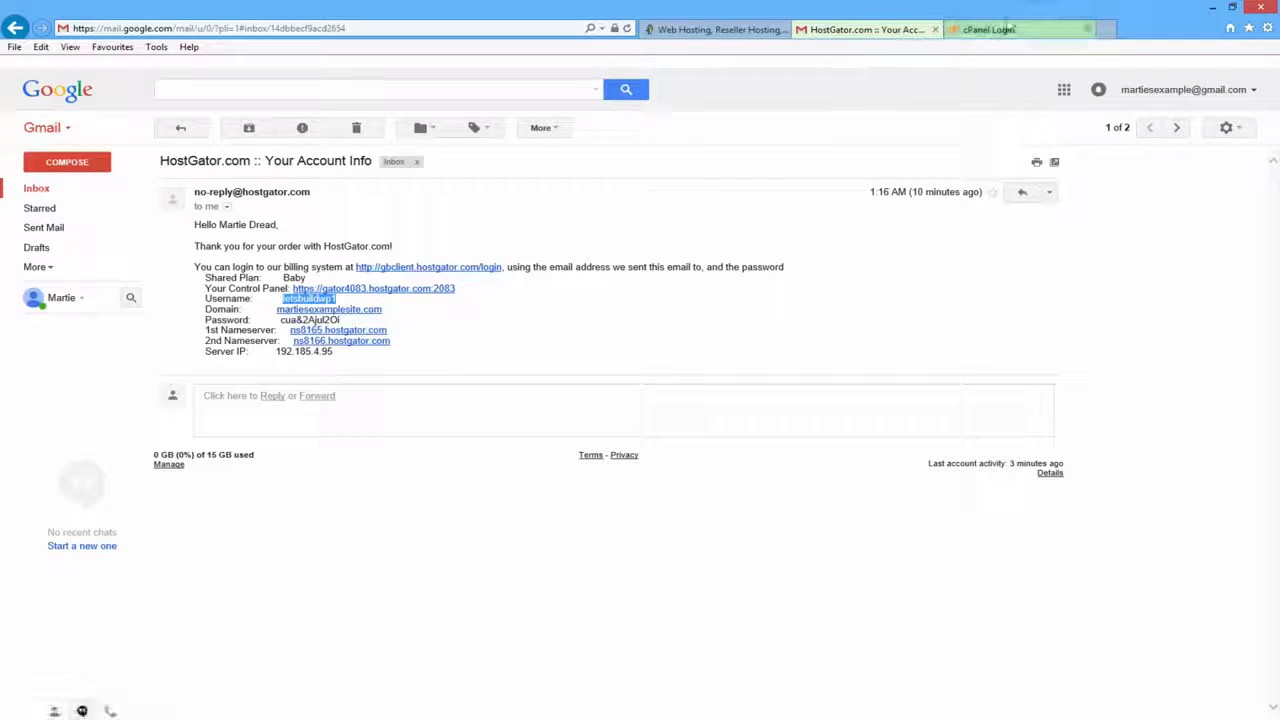
pyautogui.click(1004, 30)
pyautogui.rightClick(622, 257)
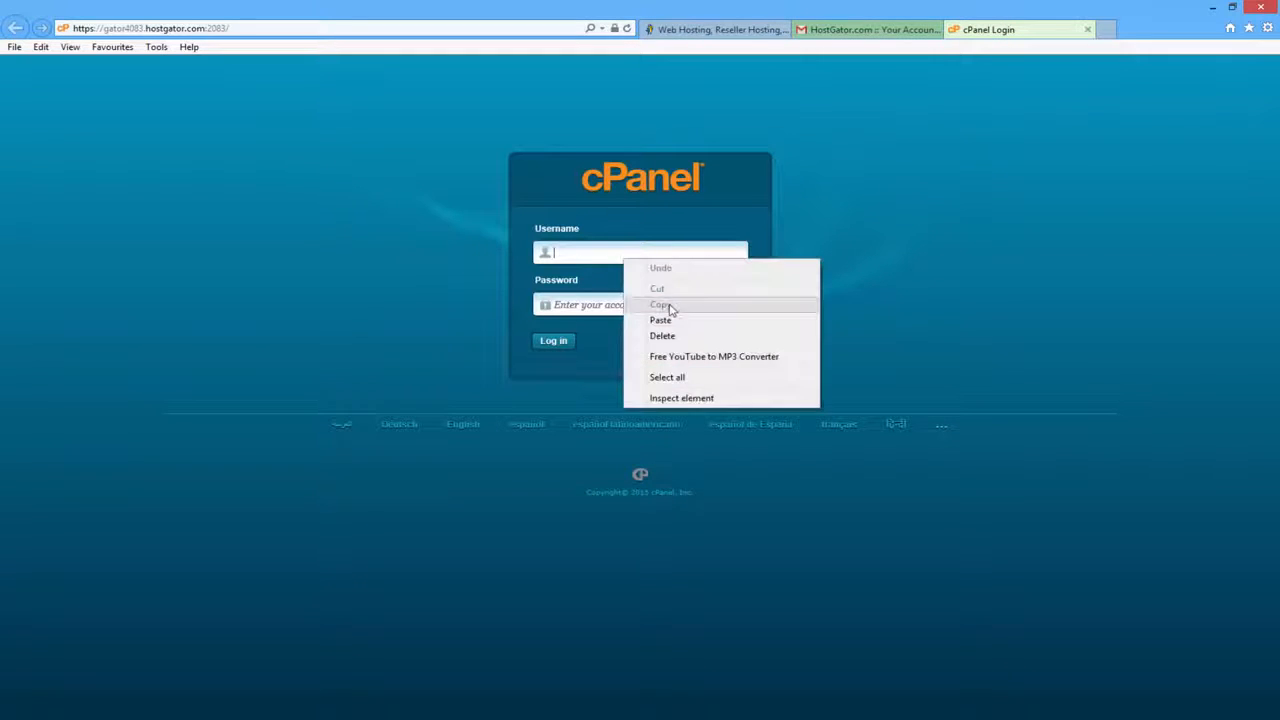
pyautogui.click(660, 318)
# - Paste the emailed password into the cPanel login and sign in
pyautogui.click(834, 38)
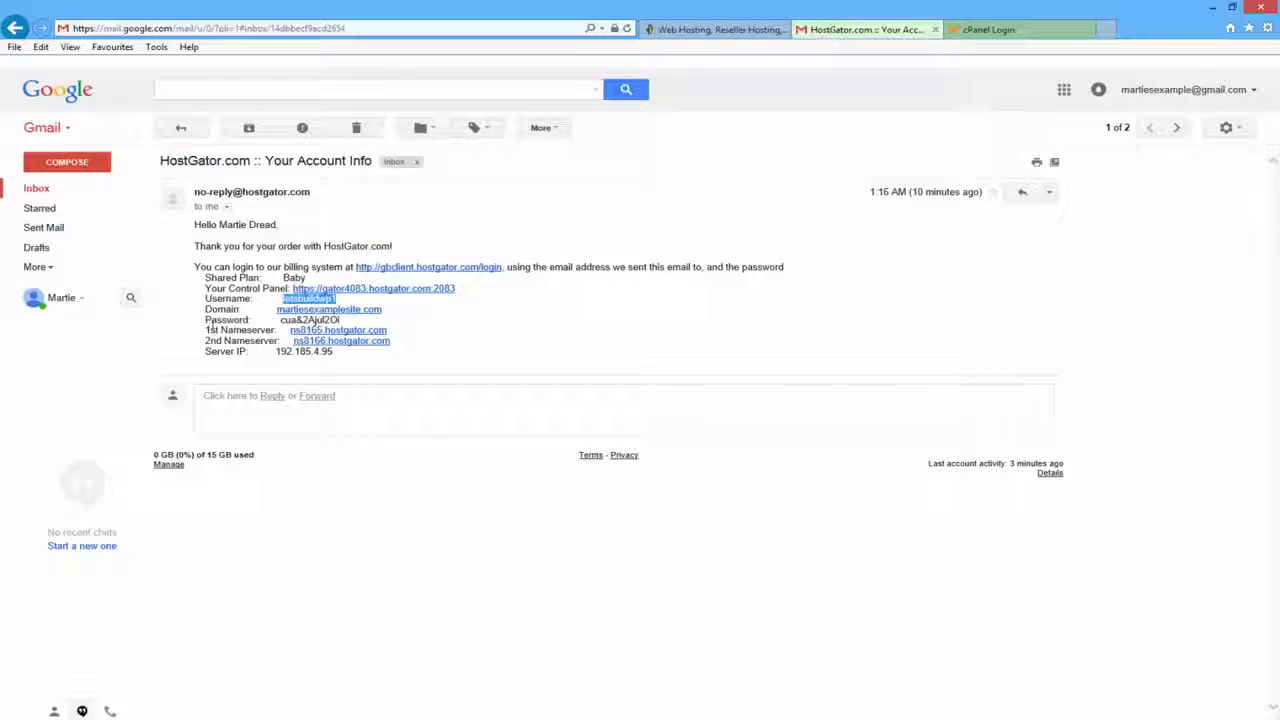
pyautogui.moveTo(342, 321); pyautogui.dragTo(281, 321)
pyautogui.rightClick(294, 322)
pyautogui.click(329, 347)
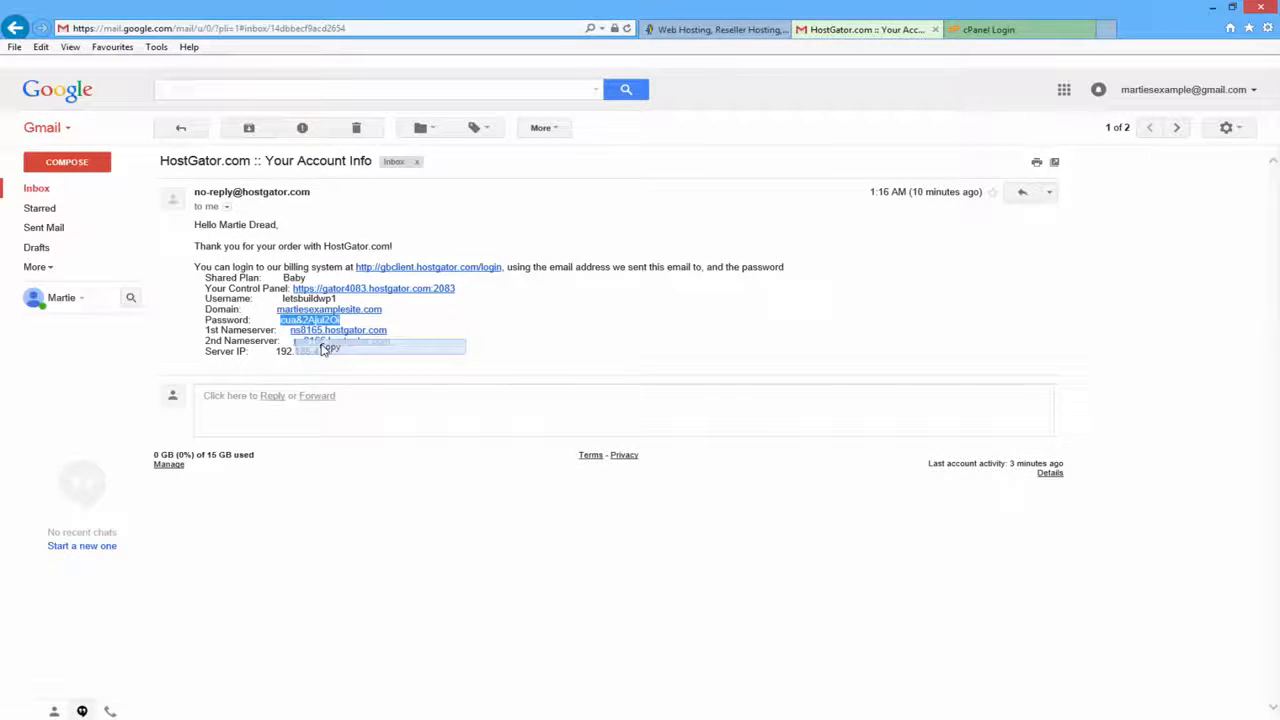
pyautogui.click(985, 29)
pyautogui.click(612, 303)
pyautogui.rightClick(628, 300)
pyautogui.click(605, 281)
pyautogui.rightClick(629, 305)
pyautogui.click(666, 367)
pyautogui.click(560, 345)
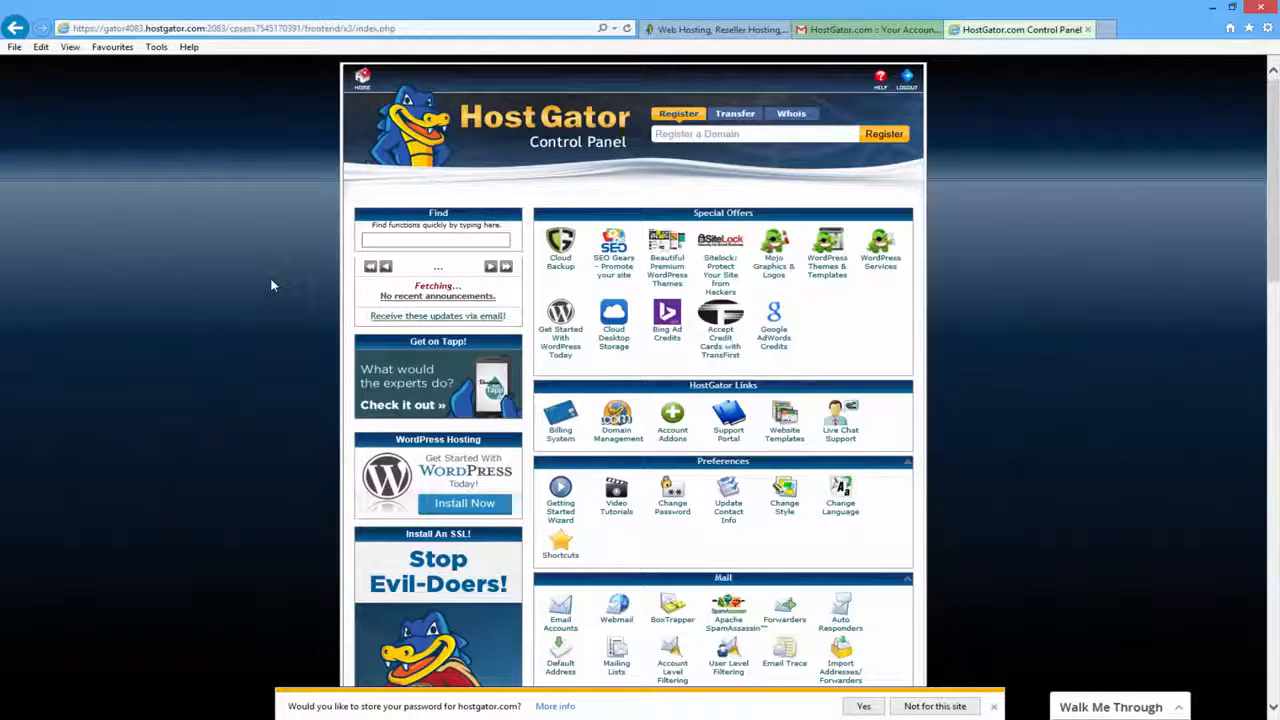
# - Open QuickInstall from cPanel, choose WordPress under Popular Installs, and start the free install
pyautogui.scroll(-7, 270, 285)
pyautogui.scroll(-3, 269, 280)
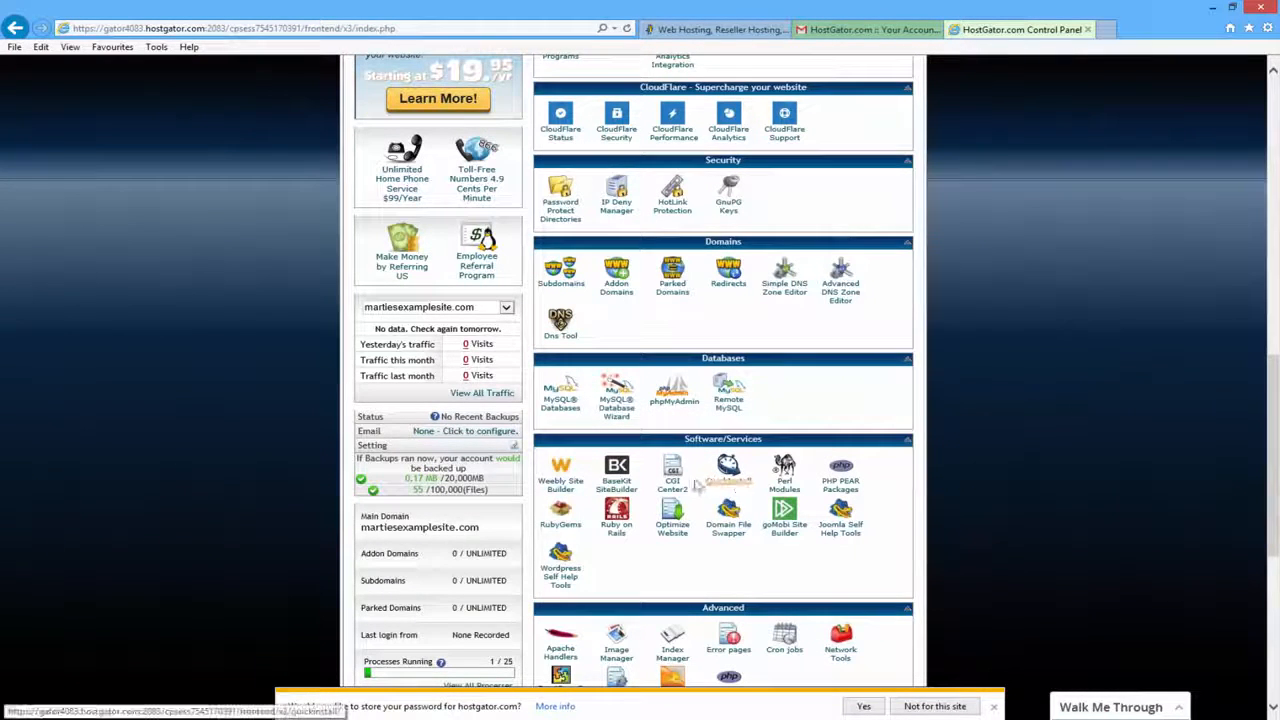
pyautogui.click(730, 485)
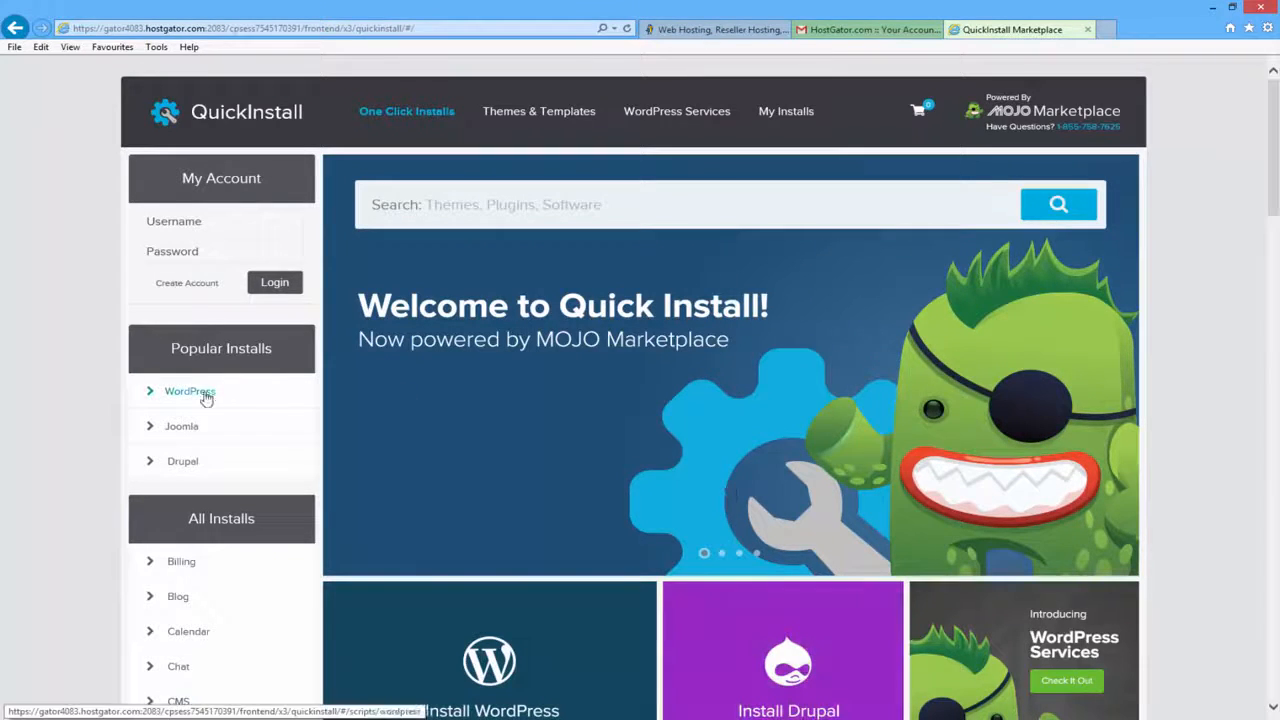
pyautogui.click(204, 397)
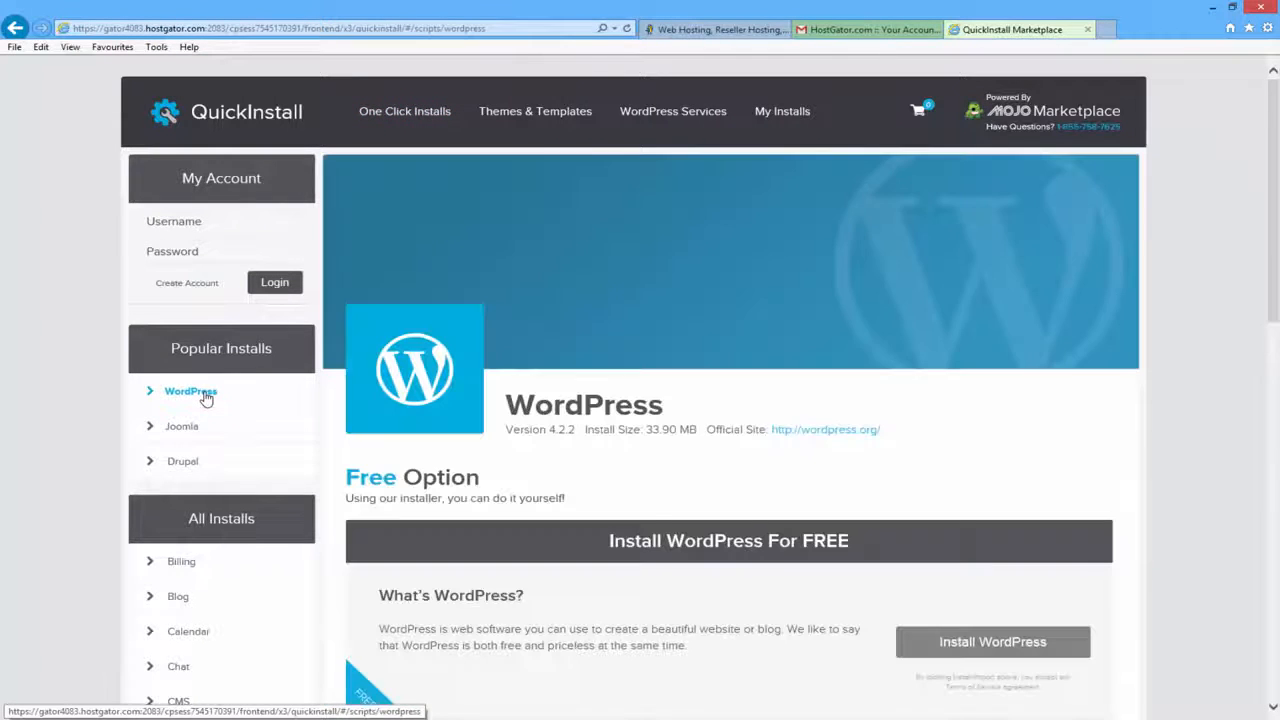
pyautogui.scroll(-3, 675, 302)
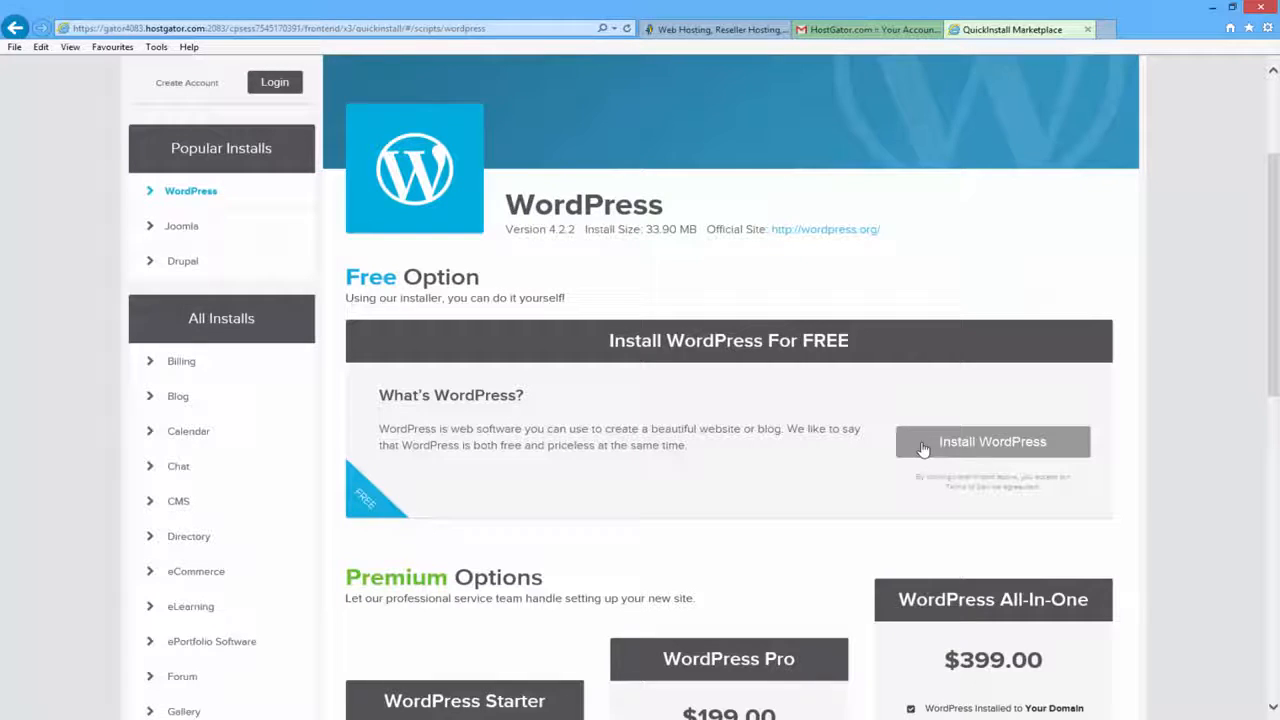
pyautogui.click(922, 448)
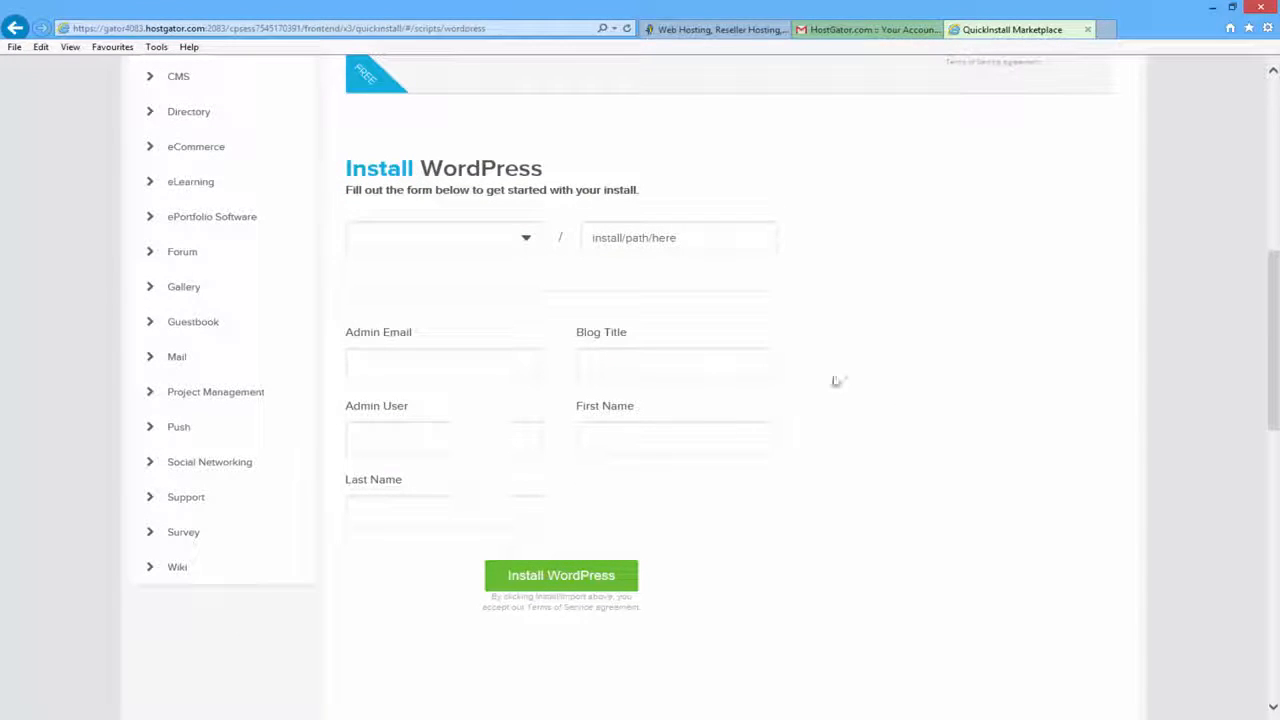
# - Choose martiesexamplesite.com as the install domain and leave the directory blank for a root install
pyautogui.click(525, 240)
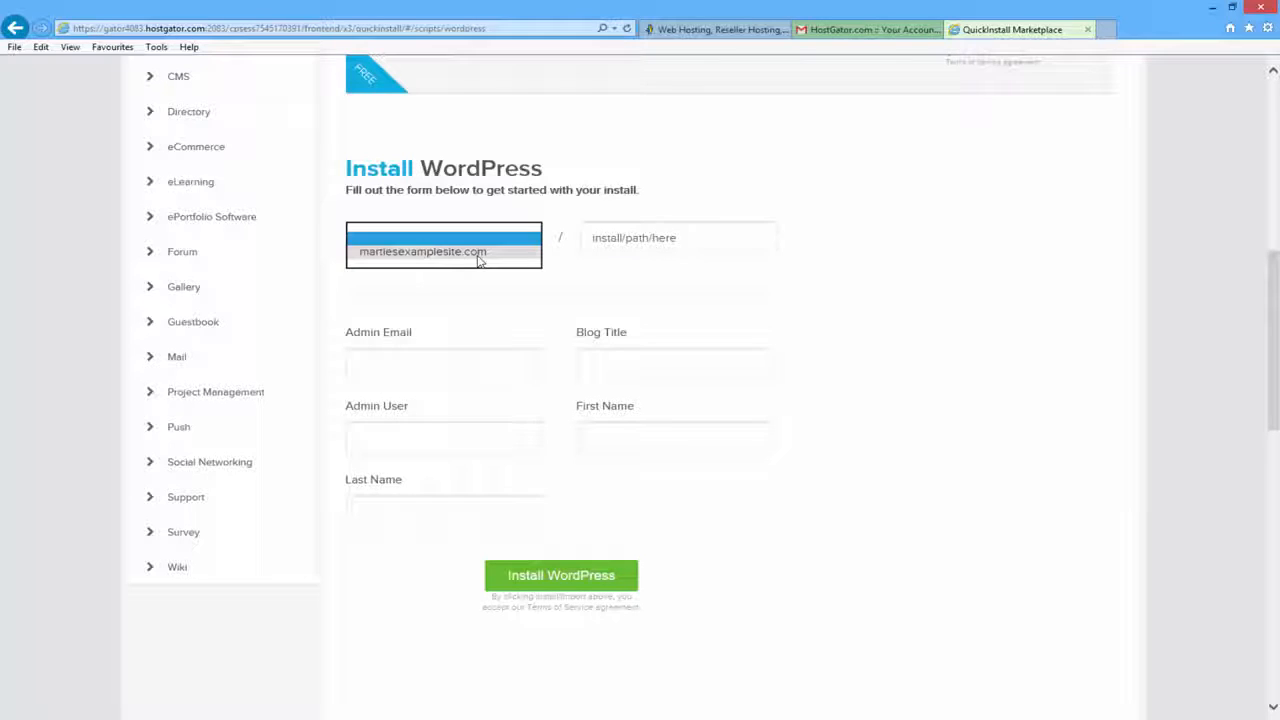
pyautogui.click(477, 255)
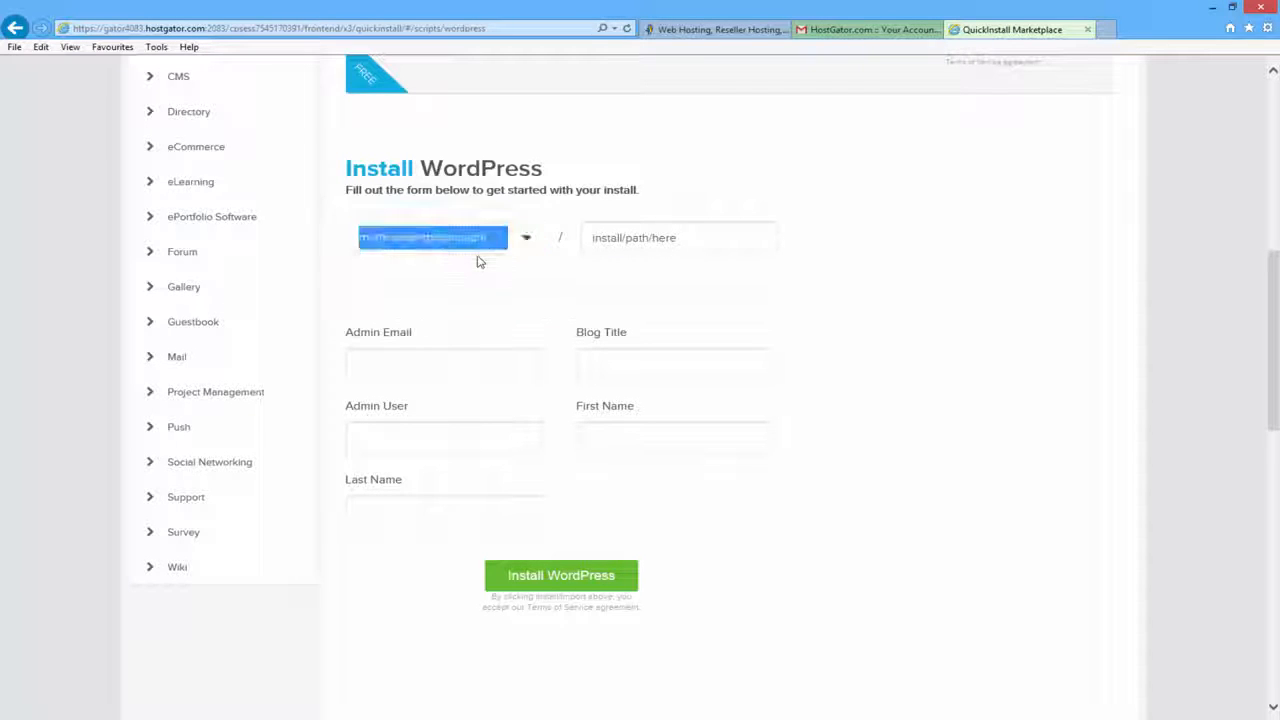
pyautogui.click(478, 266)
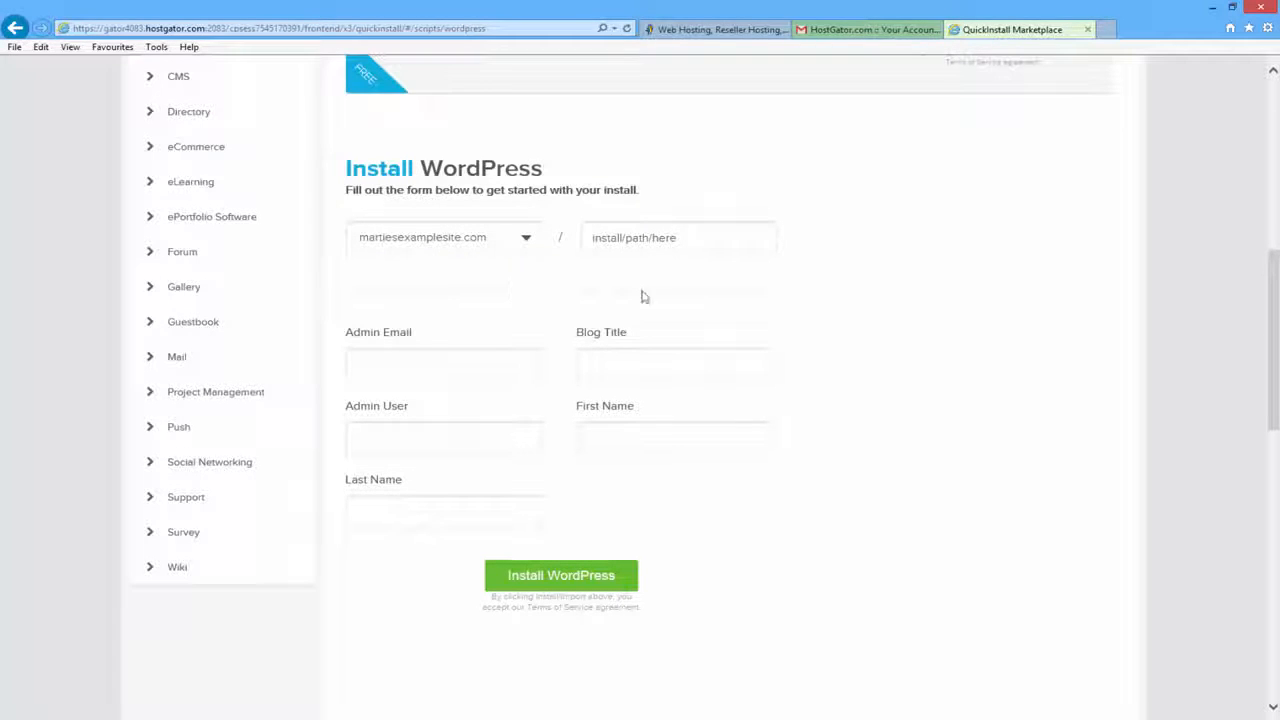
pyautogui.click(665, 241)
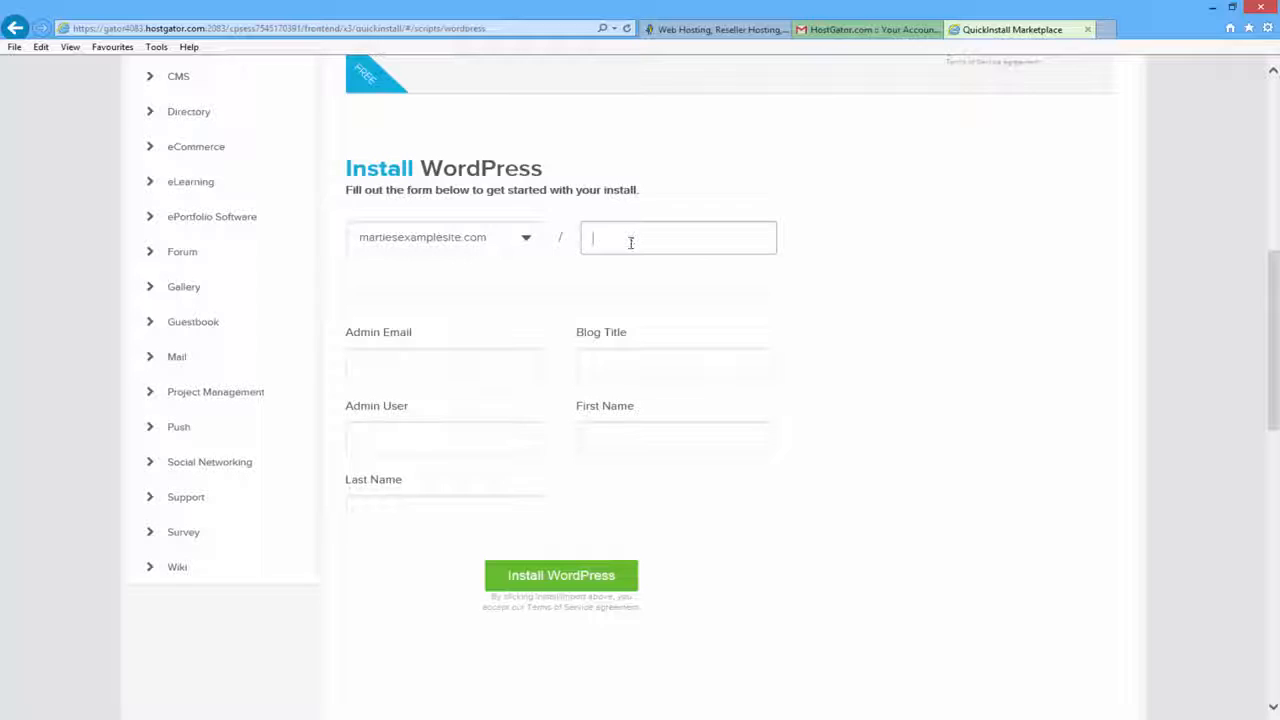
pyautogui.write('blog')
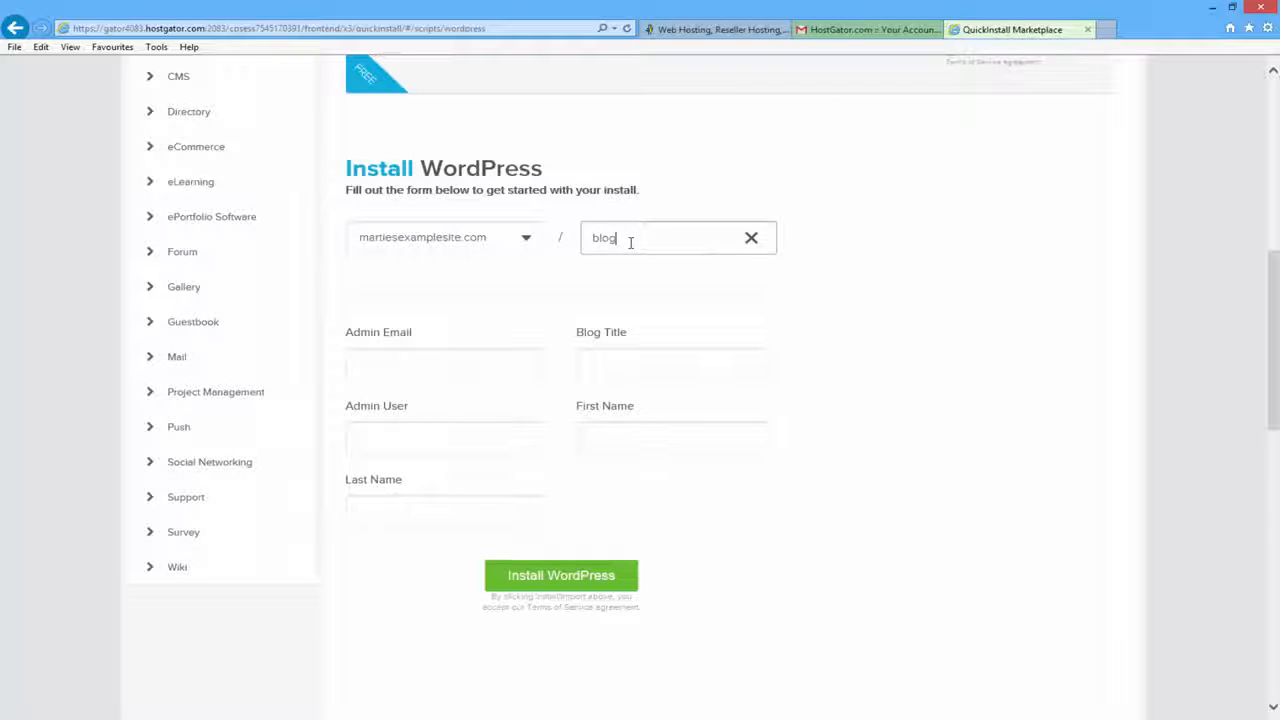
pyautogui.click(806, 250)
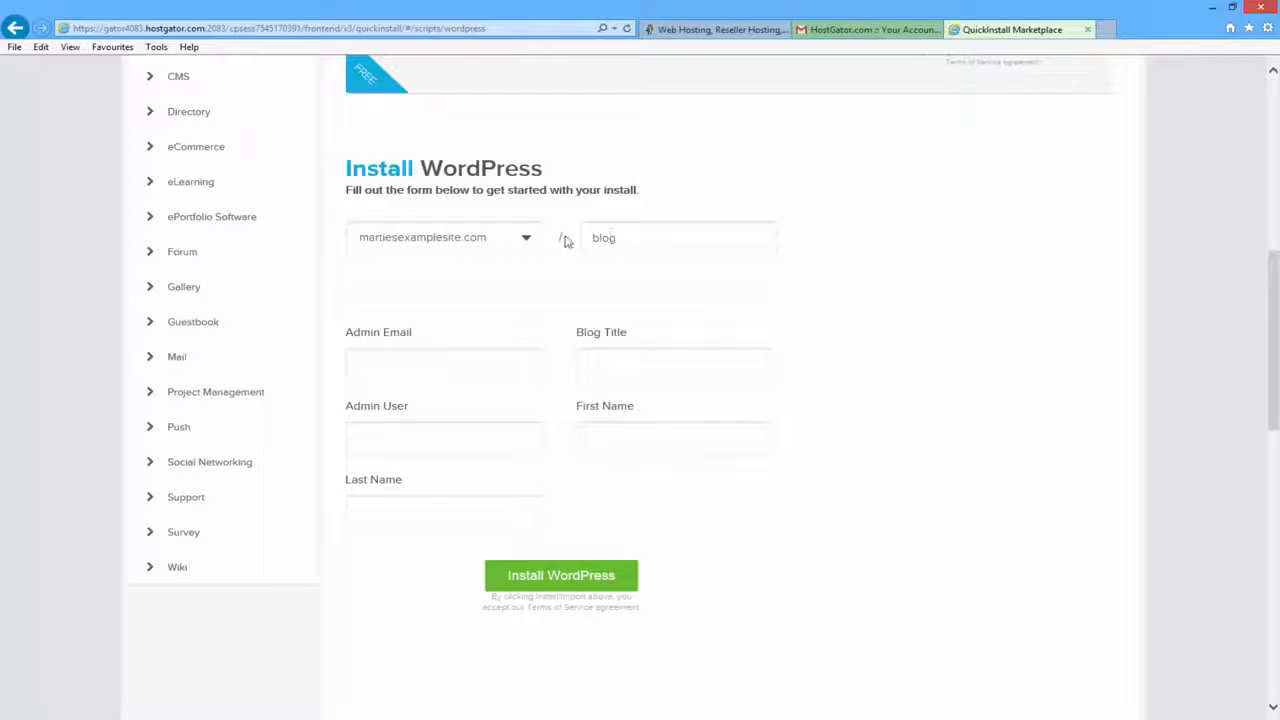
pyautogui.doubleClick(620, 238)
pyautogui.press('BackSpace')
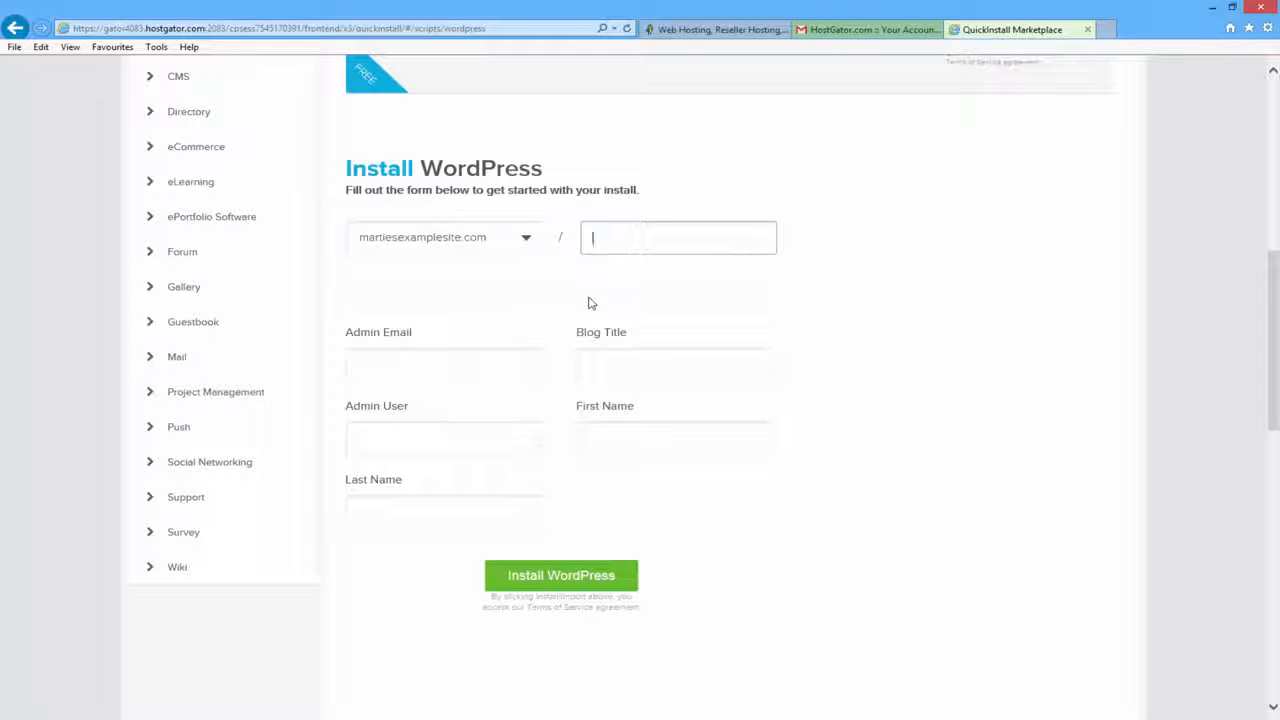
pyautogui.click(467, 289)
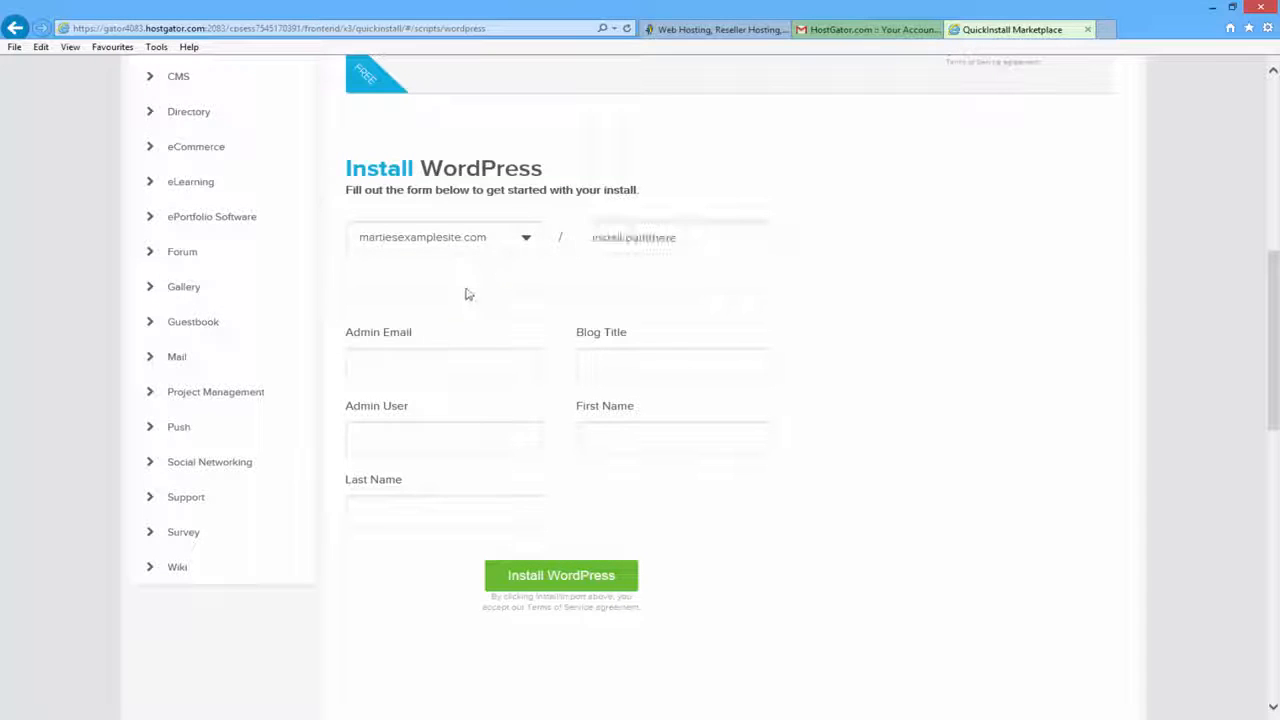
# - Enter the admin e-mail, blog title 'Marties Example Site', admin user Admin and the owner's name, then install
pyautogui.click(418, 362)
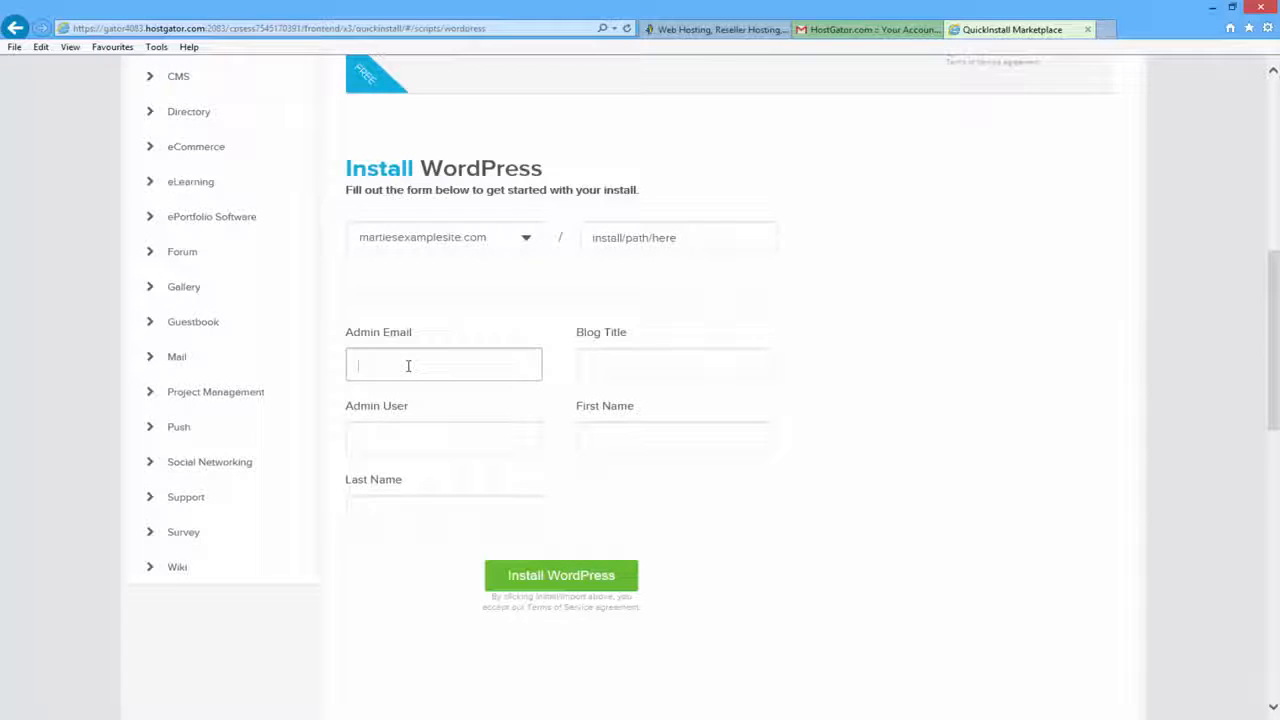
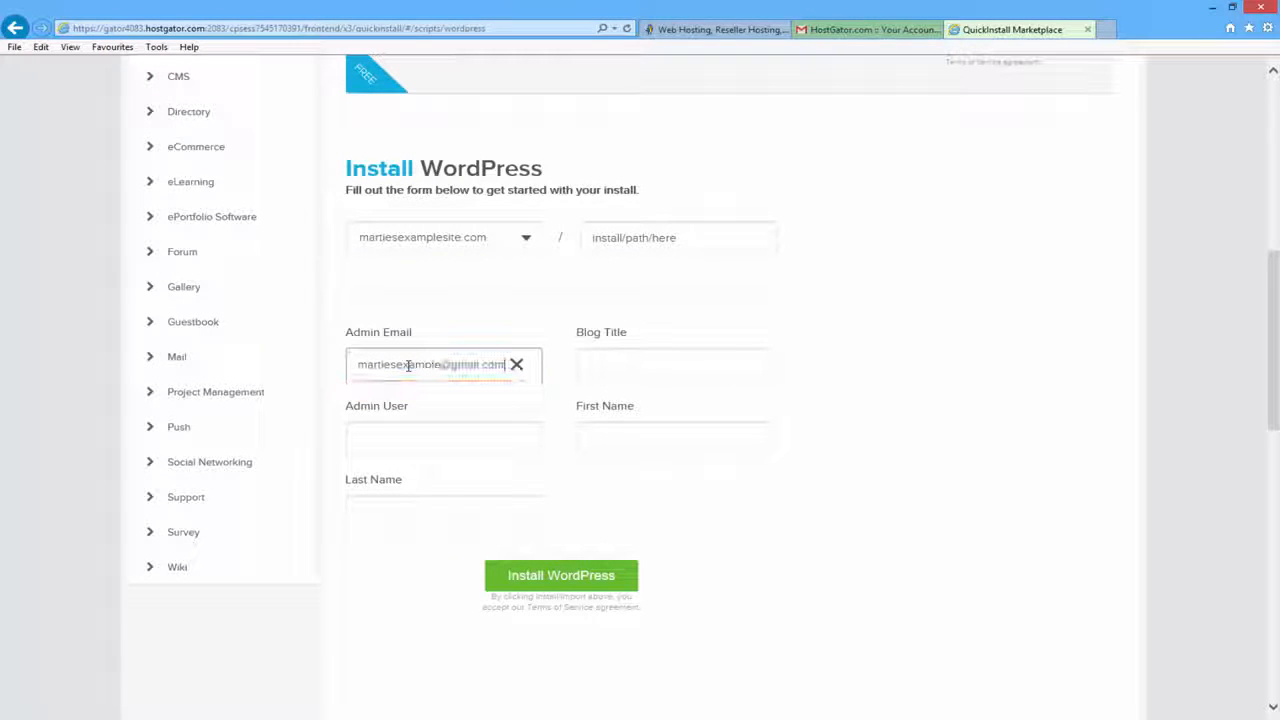
pyautogui.press('Tab')
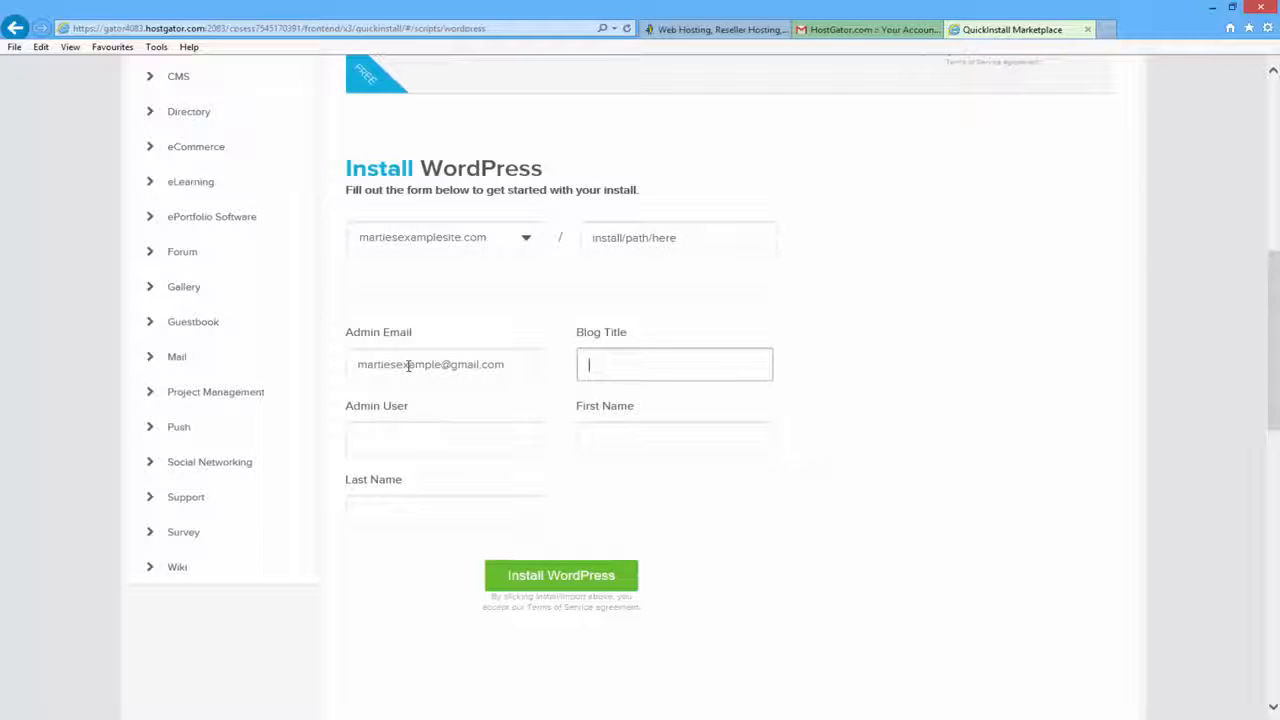
pyautogui.write('Marties Example Site')
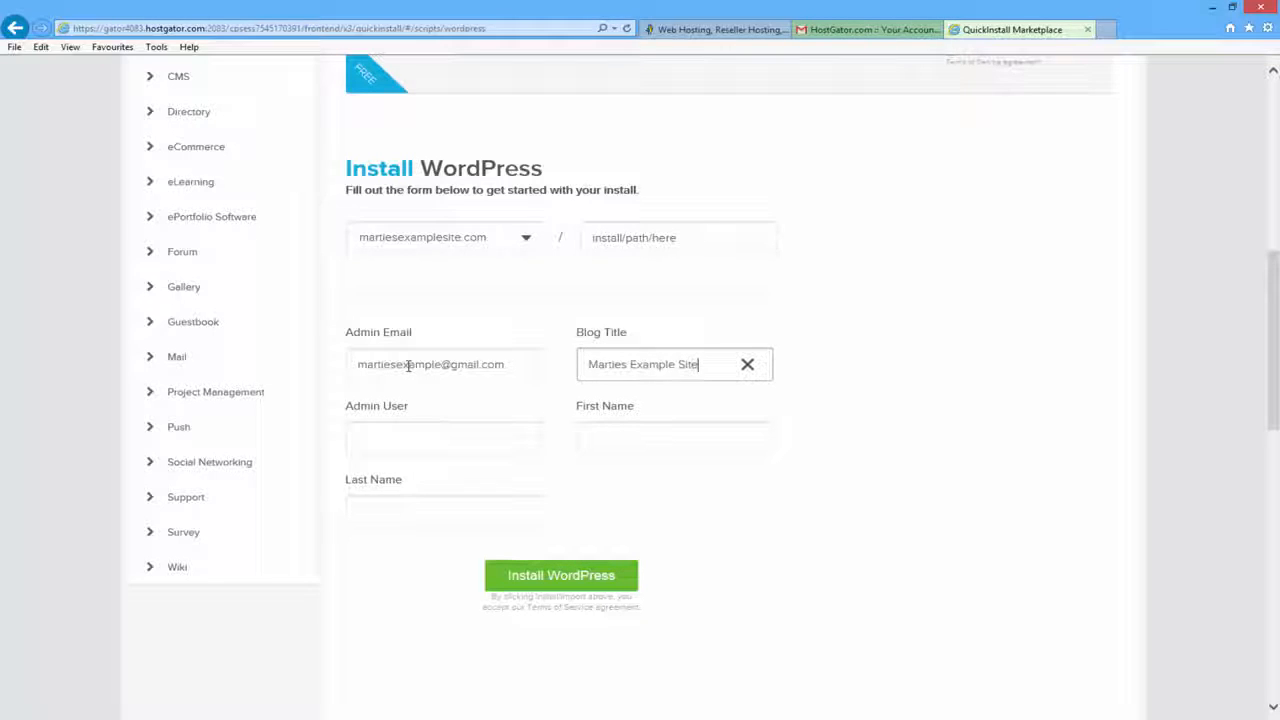
pyautogui.click(406, 432)
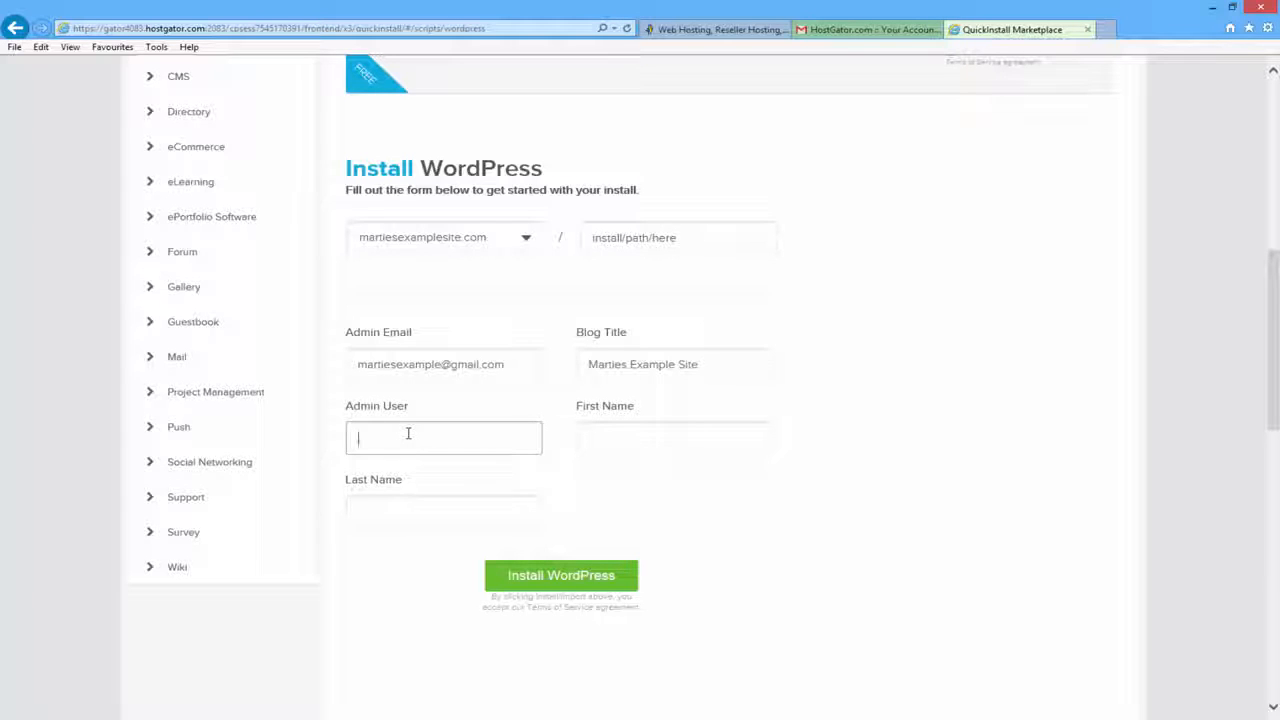
pyautogui.write('Admin')
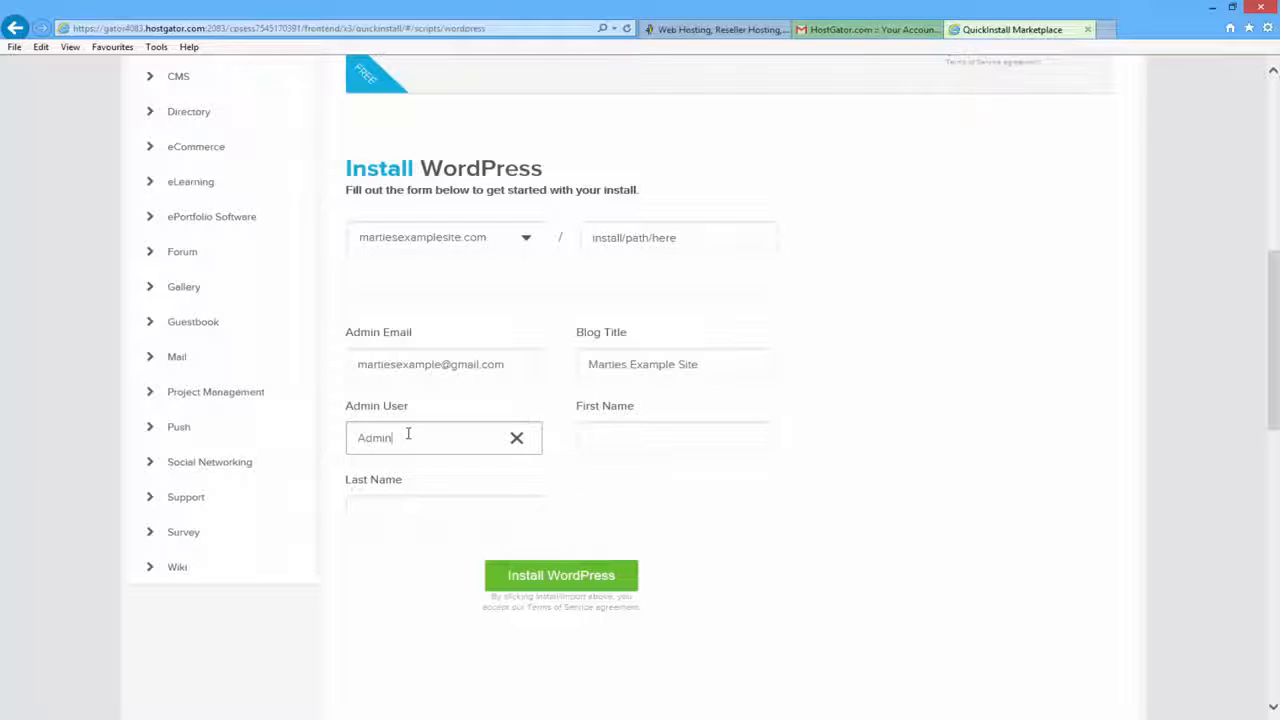
pyautogui.press('Tab')
pyautogui.write('Ma')
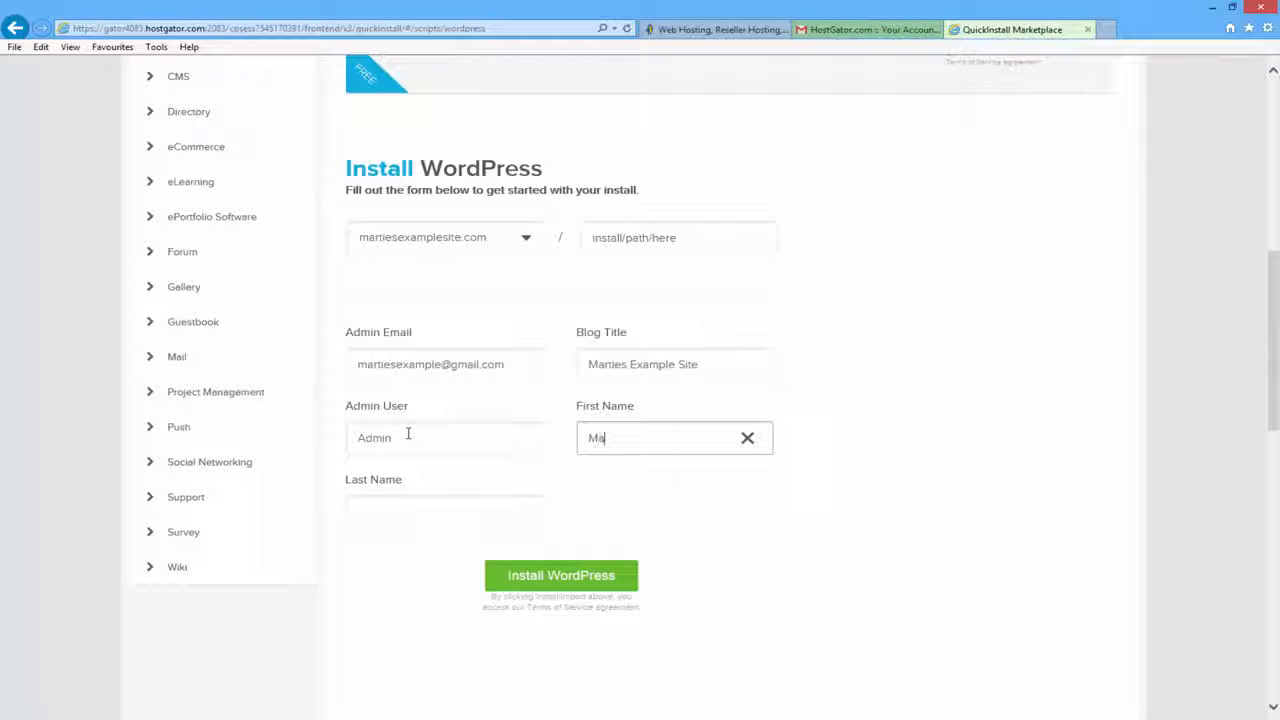
pyautogui.press('Tab')
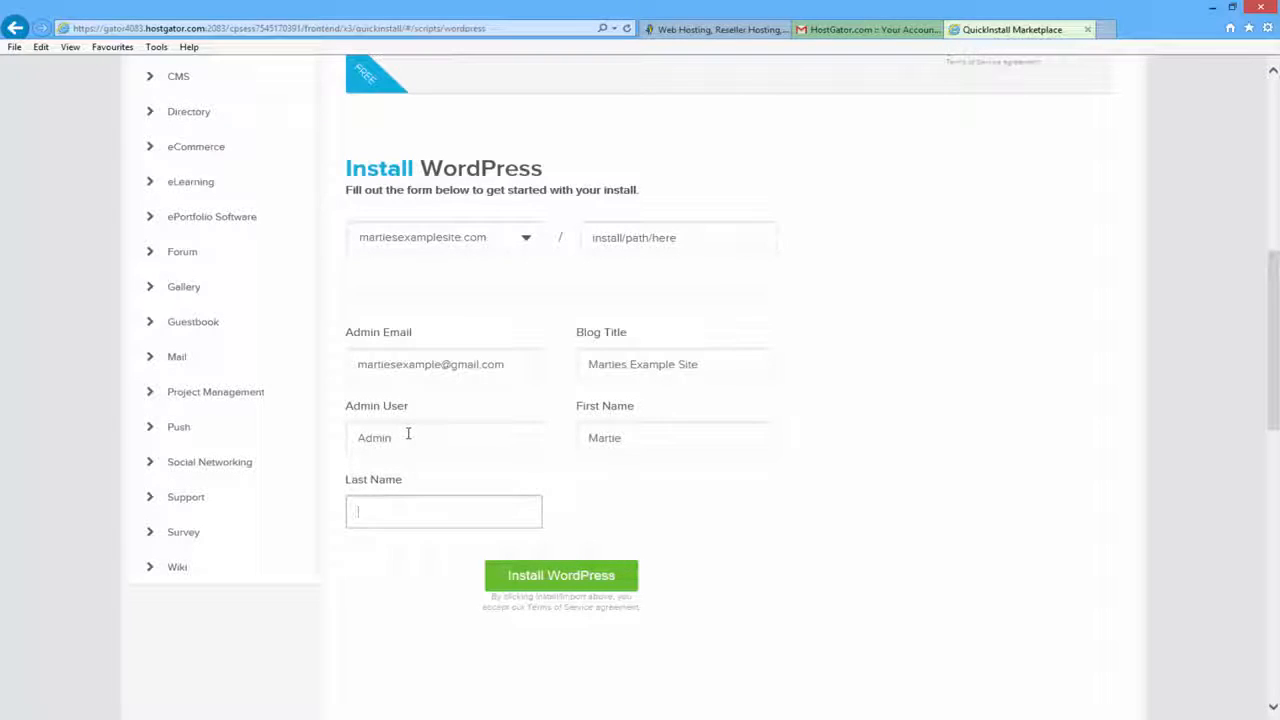
pyautogui.write('p')
pyautogui.click(383, 568)
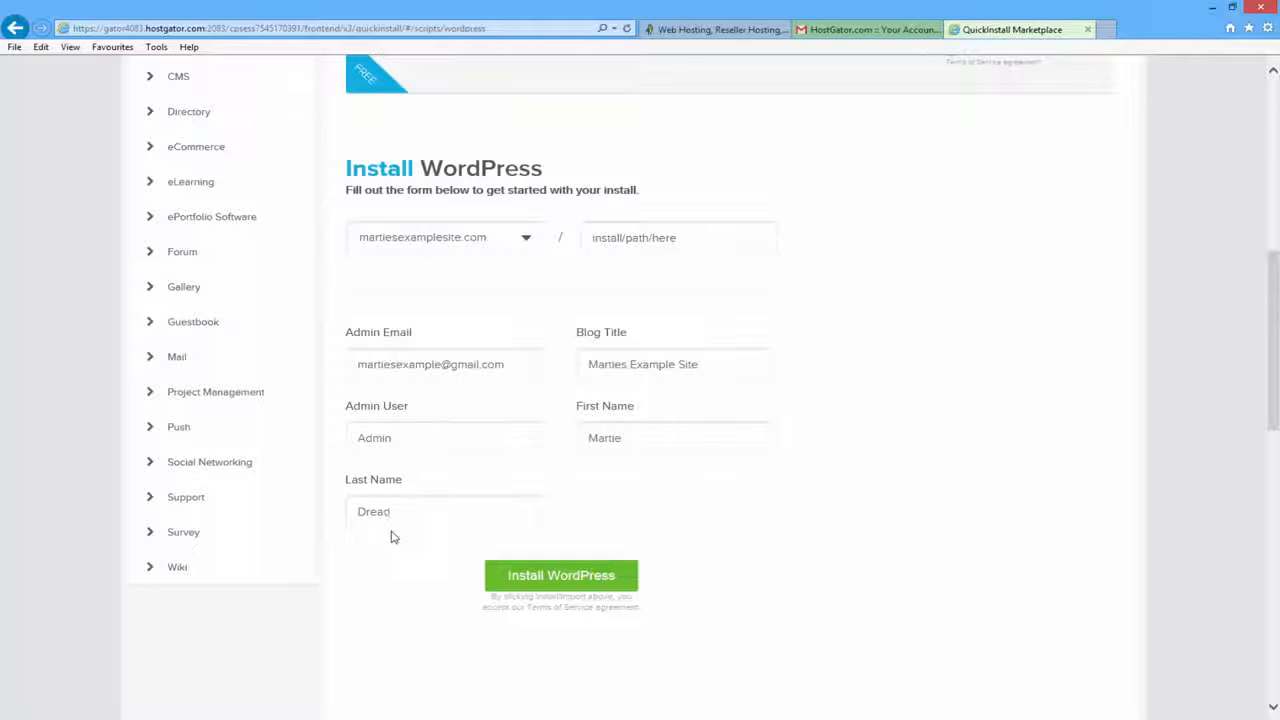
pyautogui.click(505, 585)
# - Go to My Installs and open Admin Login for the WordPress 4.2.2 install
pyautogui.click(562, 577)
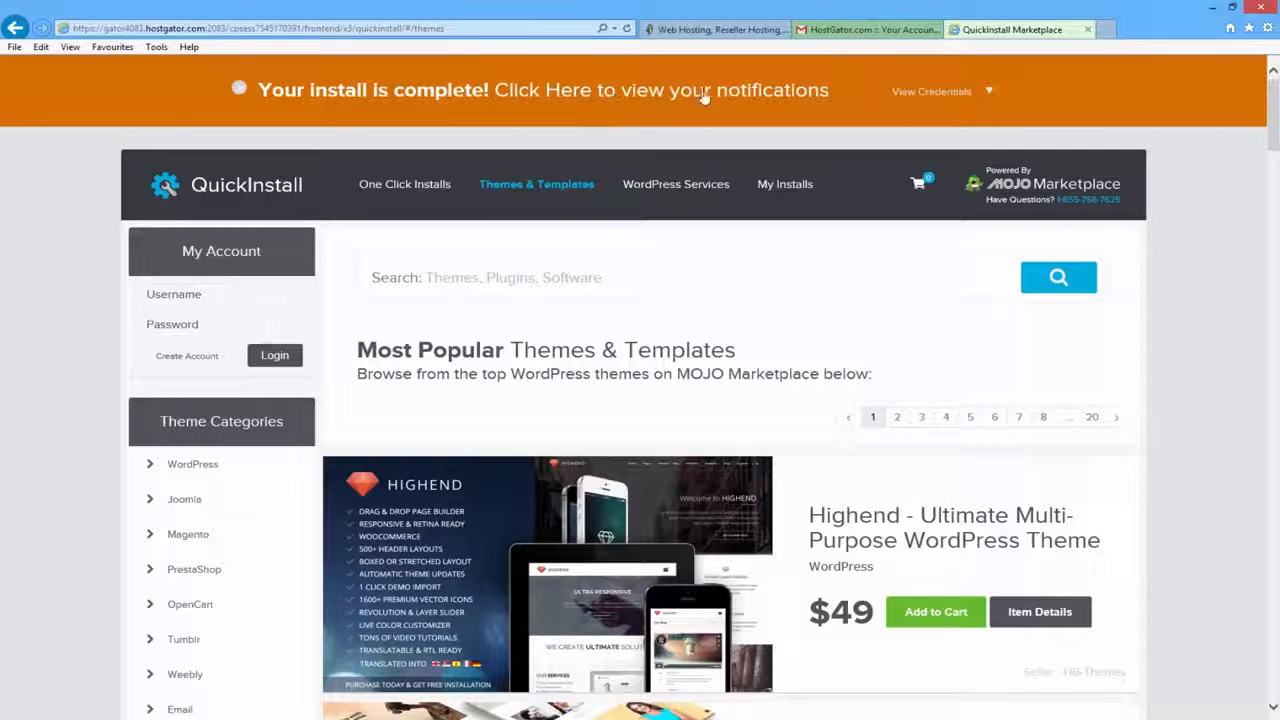
pyautogui.click(570, 91)
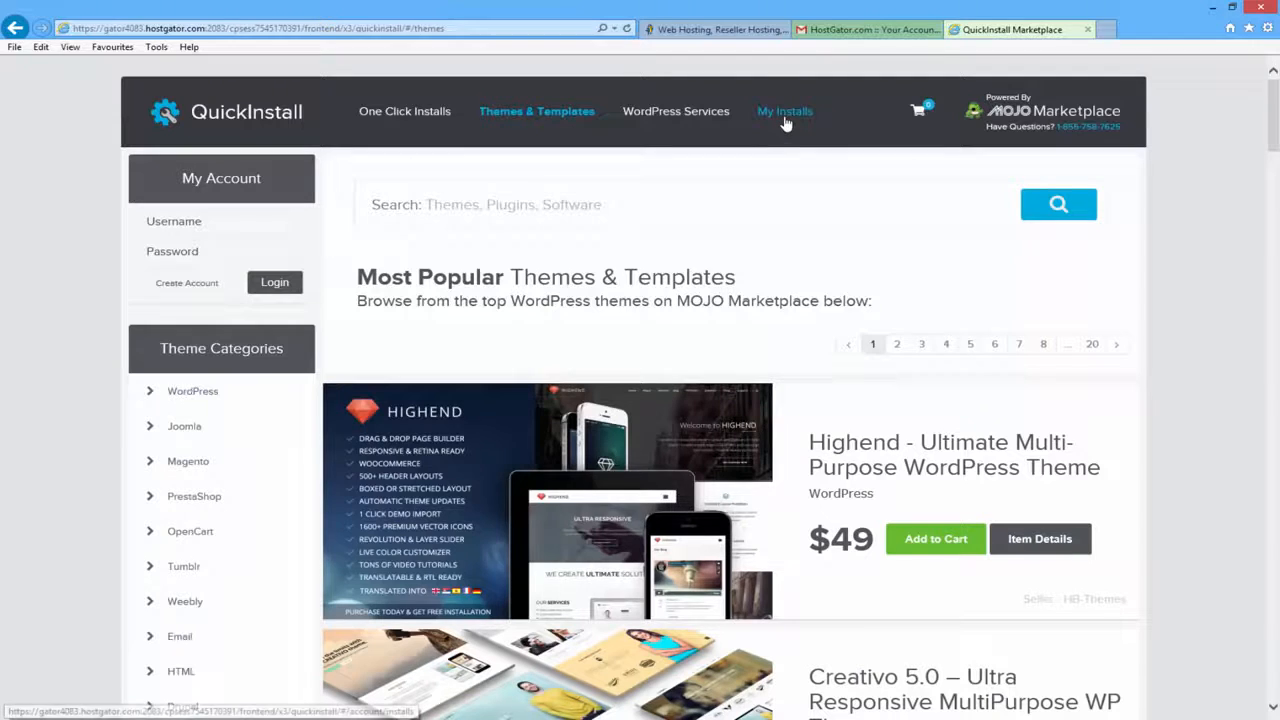
pyautogui.click(785, 115)
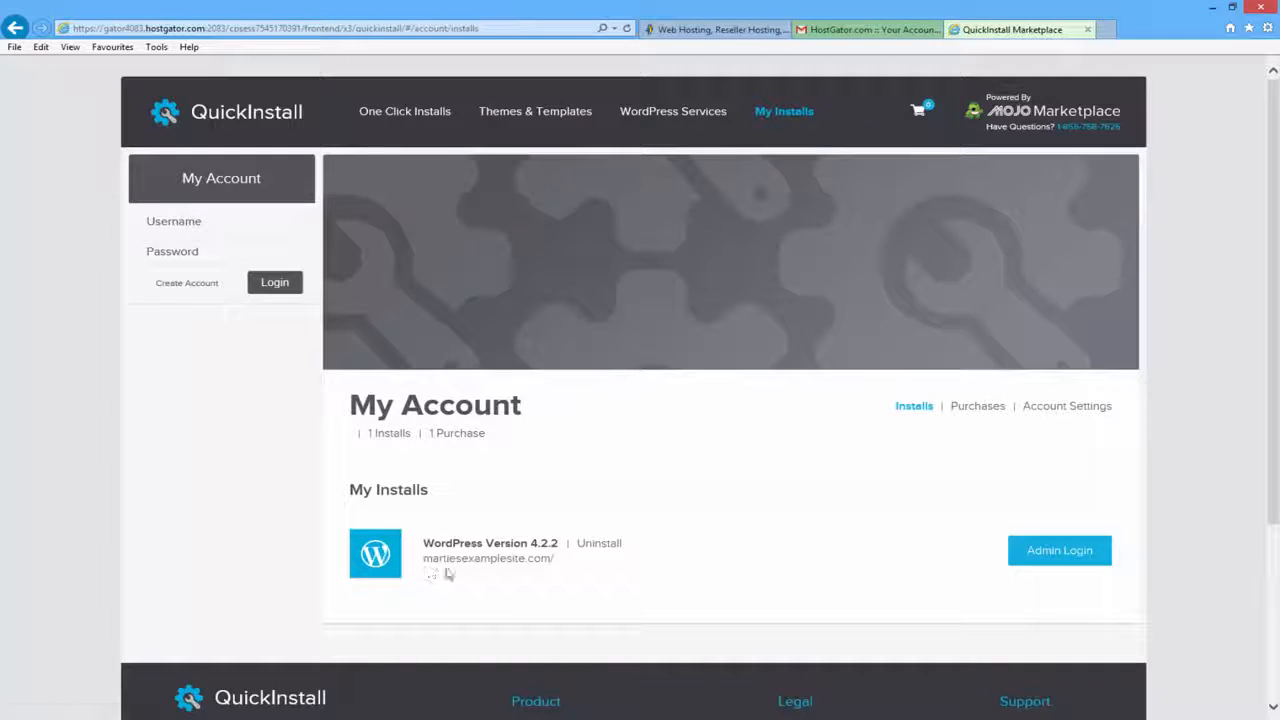
pyautogui.click(1054, 557)
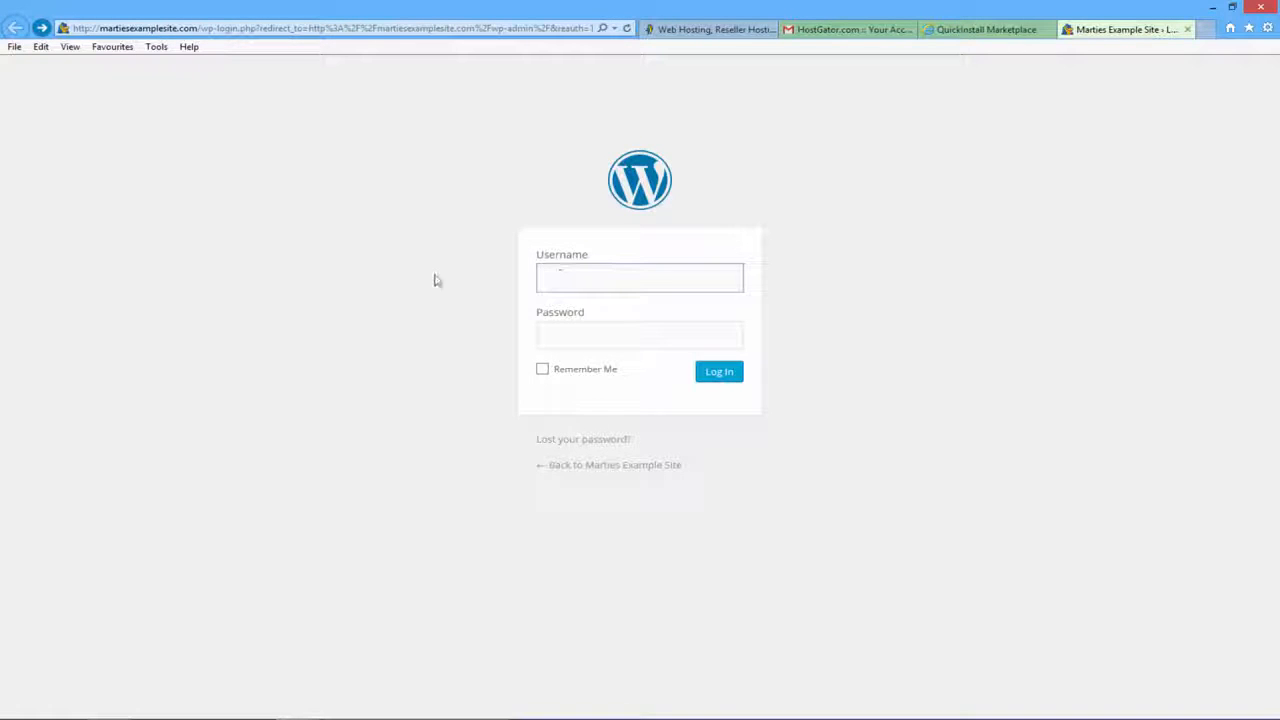
# - Enter Admin as the WordPress login username, then bring up the HostGator account email in Gmail
pyautogui.click(595, 341)
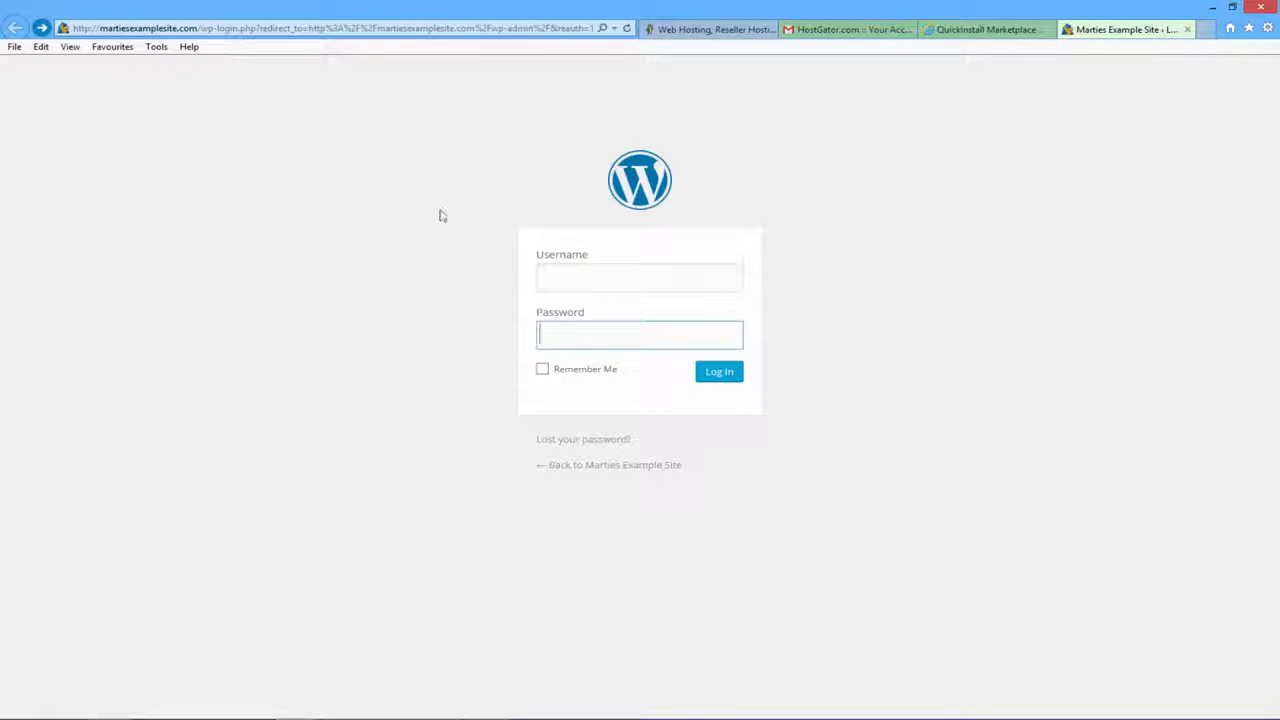
pyautogui.click(585, 274)
pyautogui.write('Admin')
pyautogui.click(441, 284)
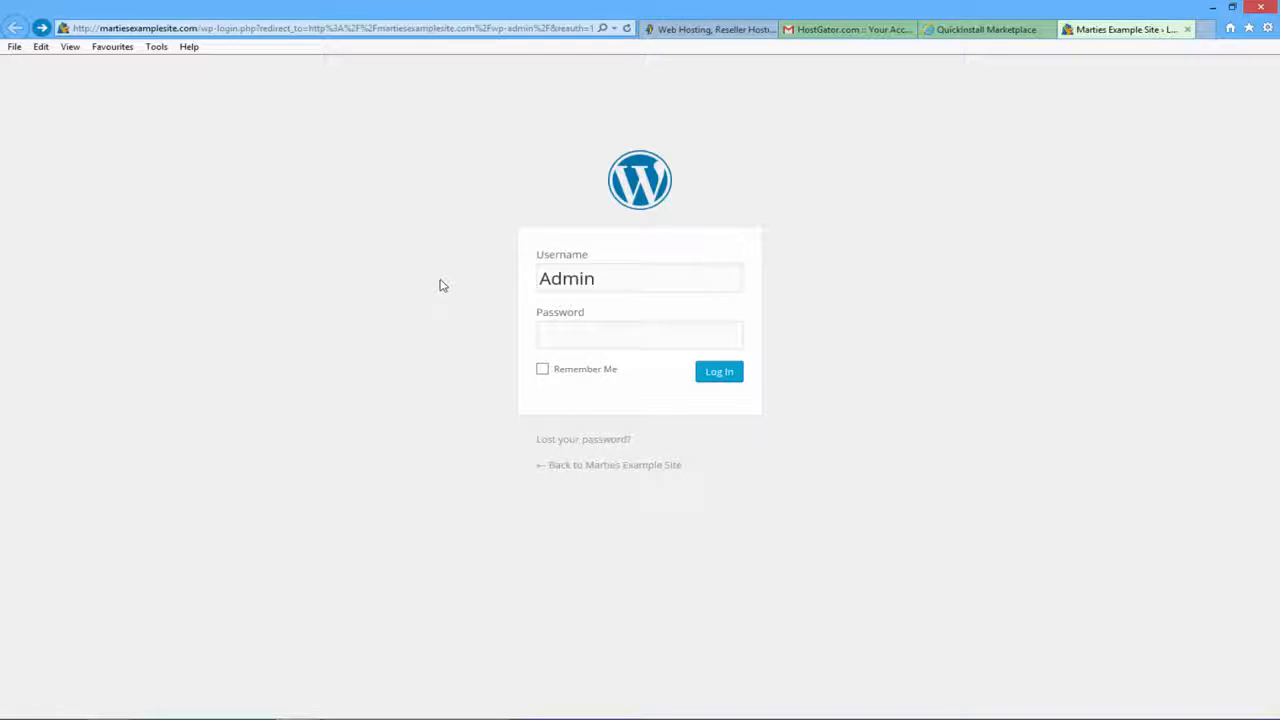
pyautogui.click(646, 338)
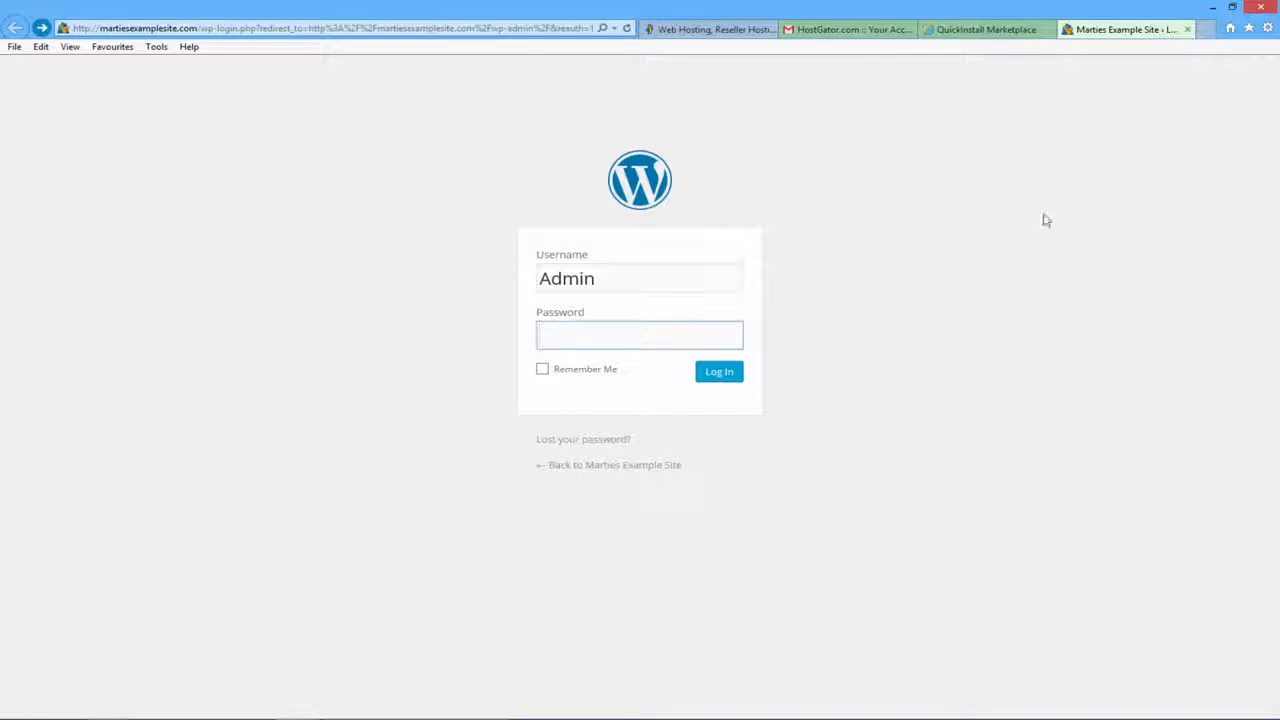
pyautogui.click(866, 34)
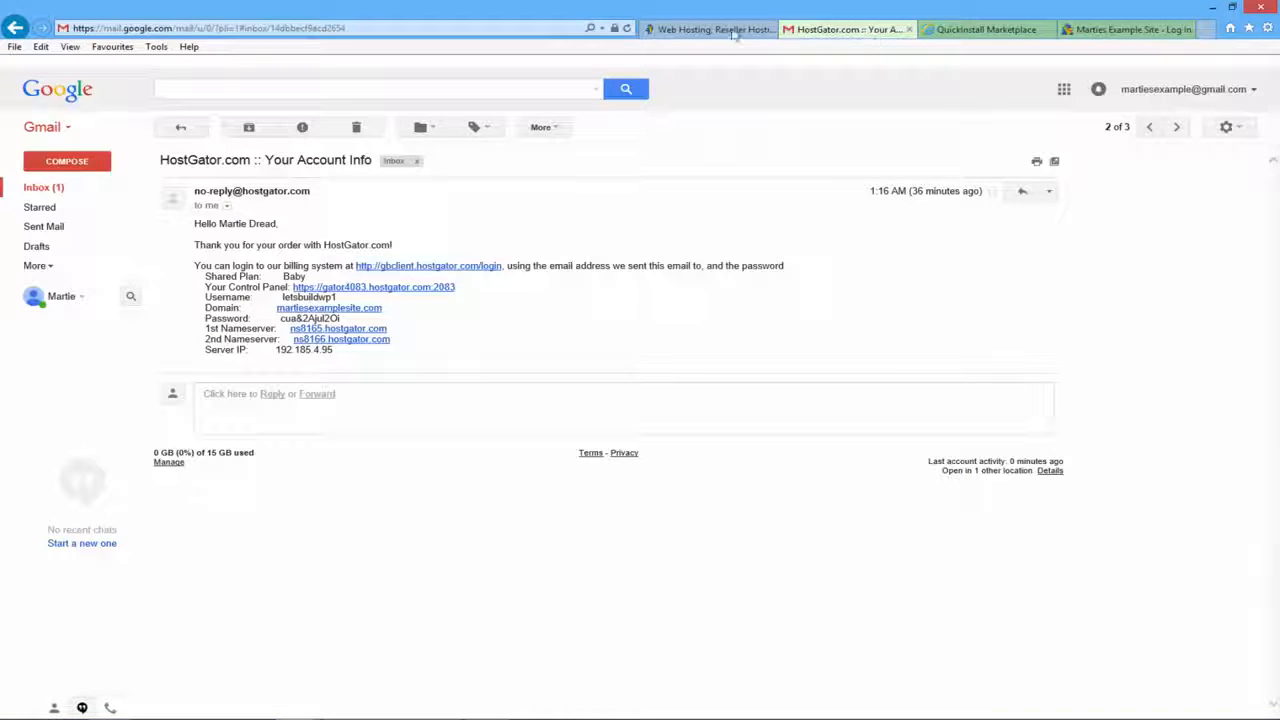
# - Copy the WordPress admin password from the QuickInstall Install Complete email, then return to the login page
pyautogui.click(44, 189)
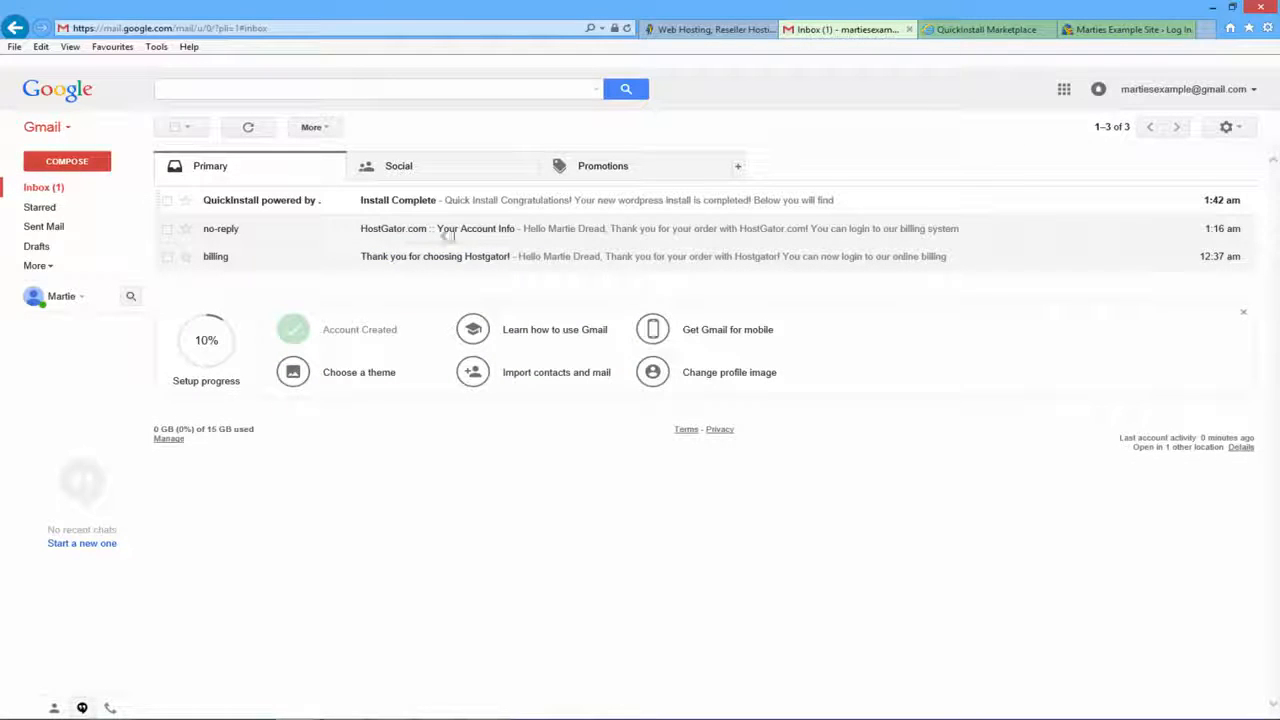
pyautogui.click(397, 205)
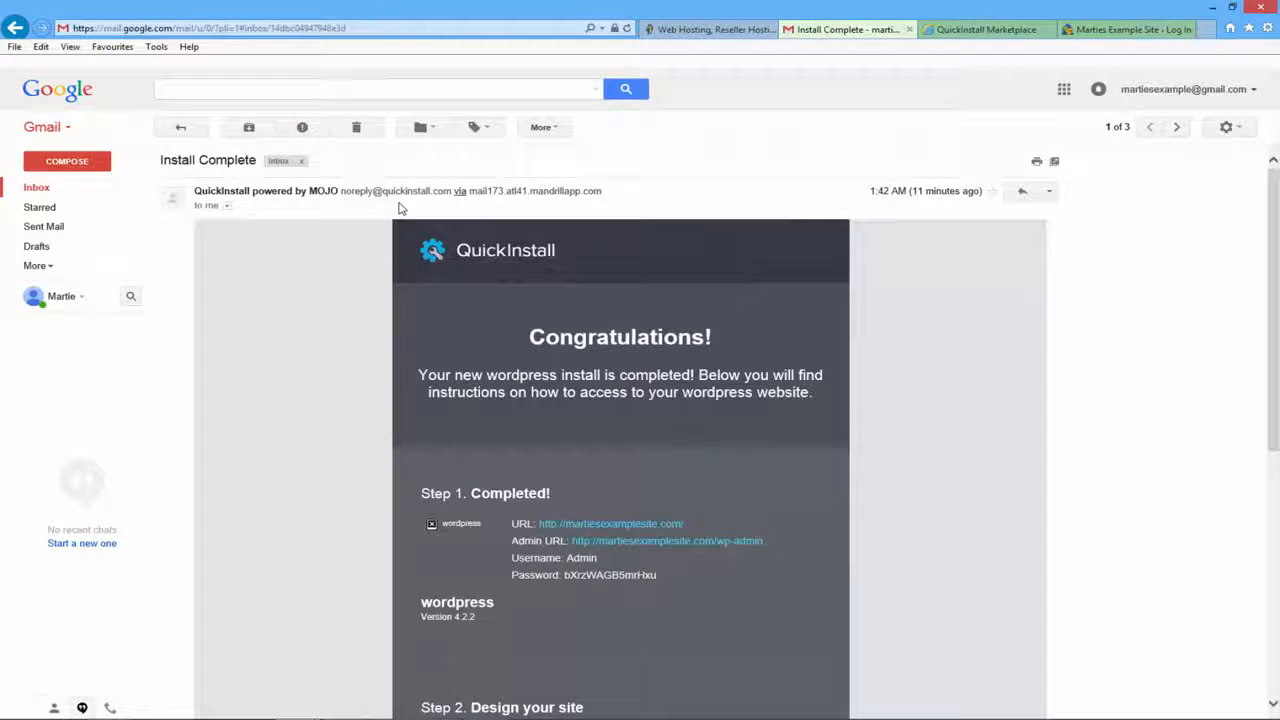
pyautogui.doubleClick(597, 576)
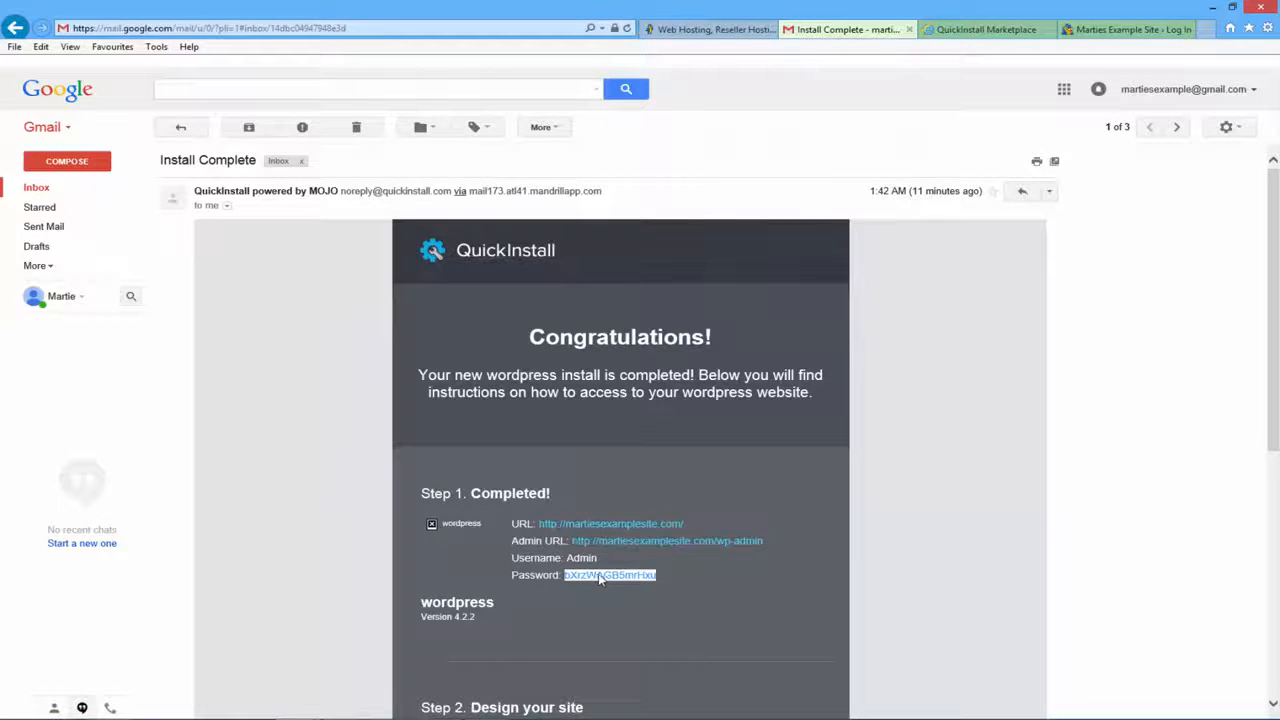
pyautogui.rightClick(600, 577)
pyautogui.click(667, 444)
pyautogui.click(1122, 29)
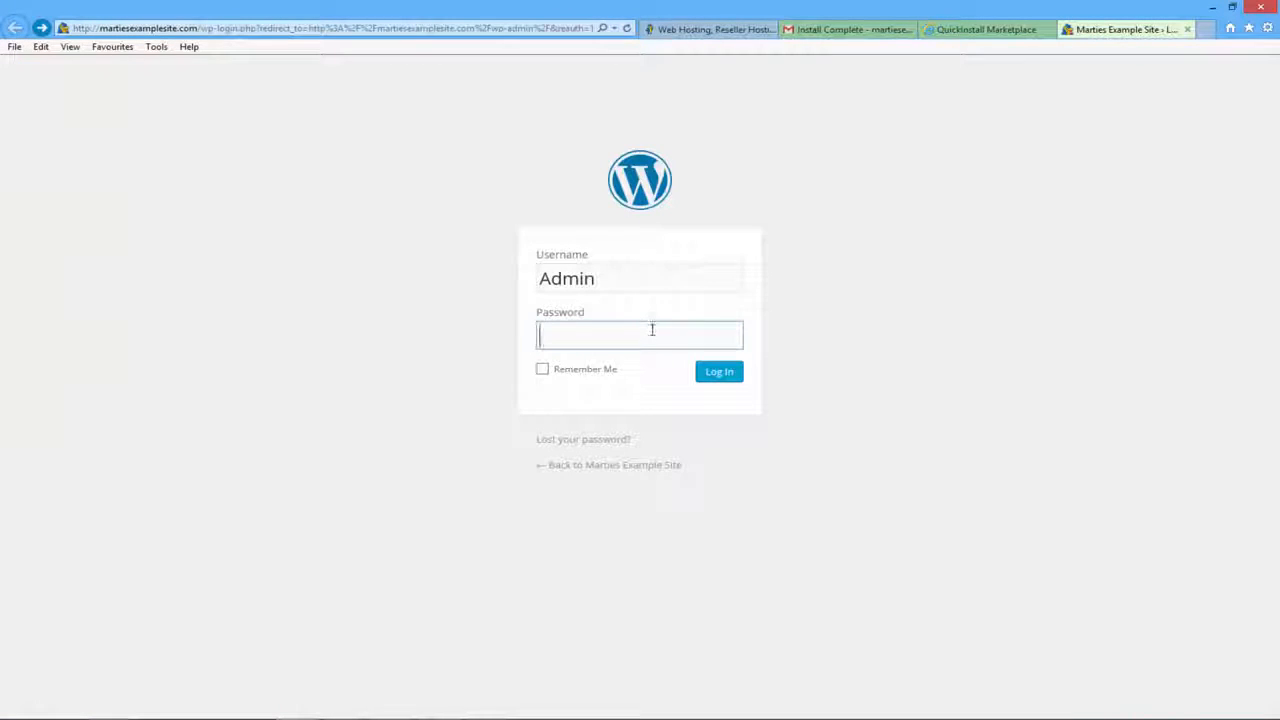
# - Paste the emailed password and log in to WordPress as Admin
pyautogui.rightClick(652, 330)
pyautogui.click(703, 391)
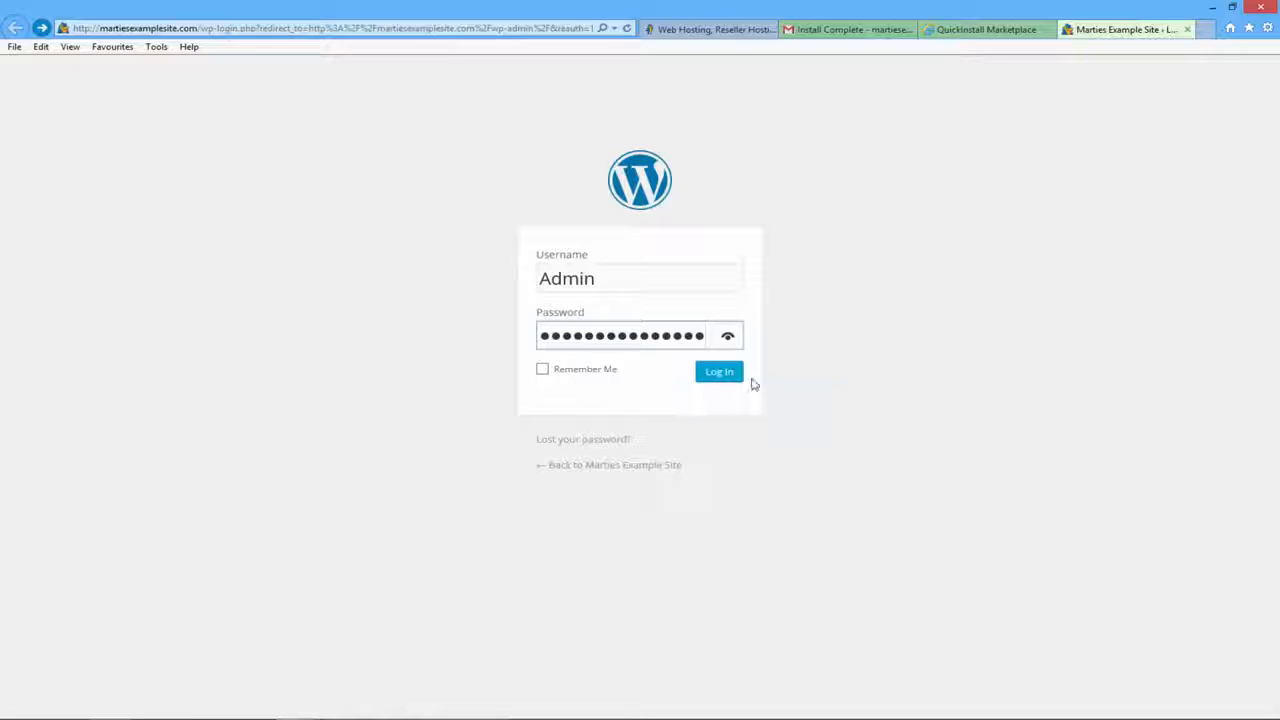
pyautogui.click(727, 378)
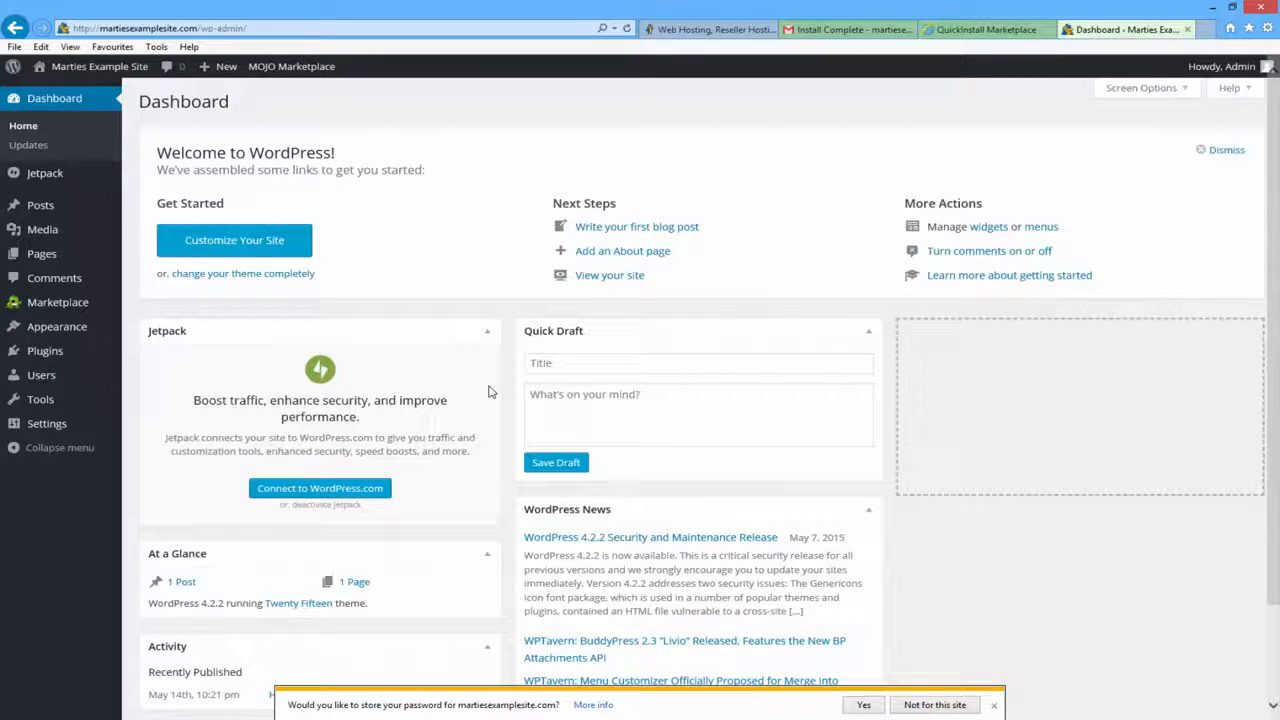
# - Open the WordPress Users list showing the Admin account
pyautogui.click(845, 29)
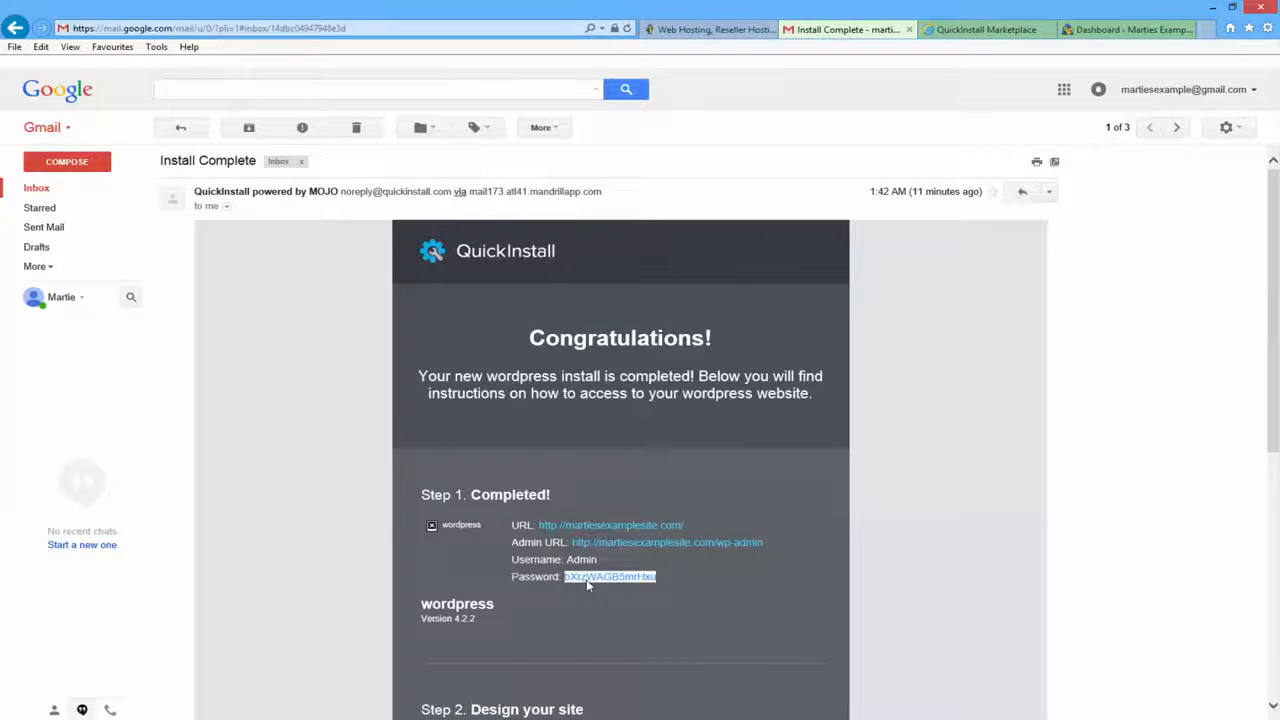
pyautogui.click(1110, 30)
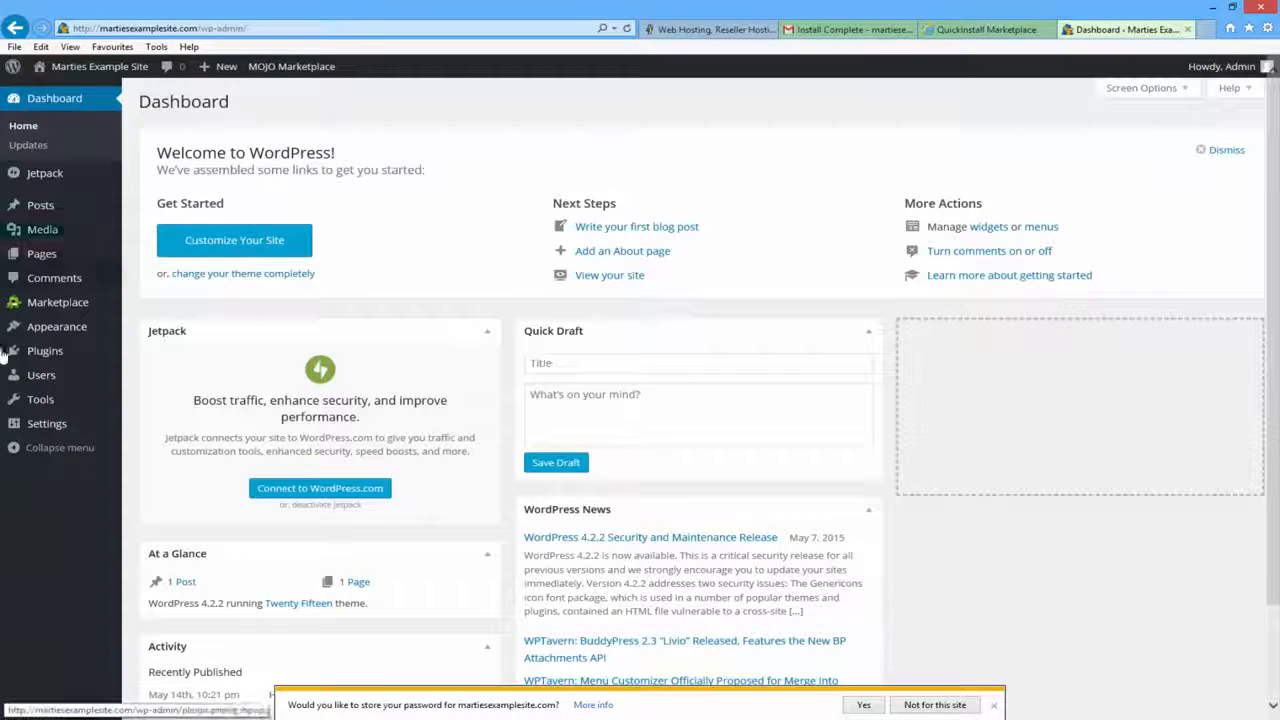
pyautogui.click(46, 377)
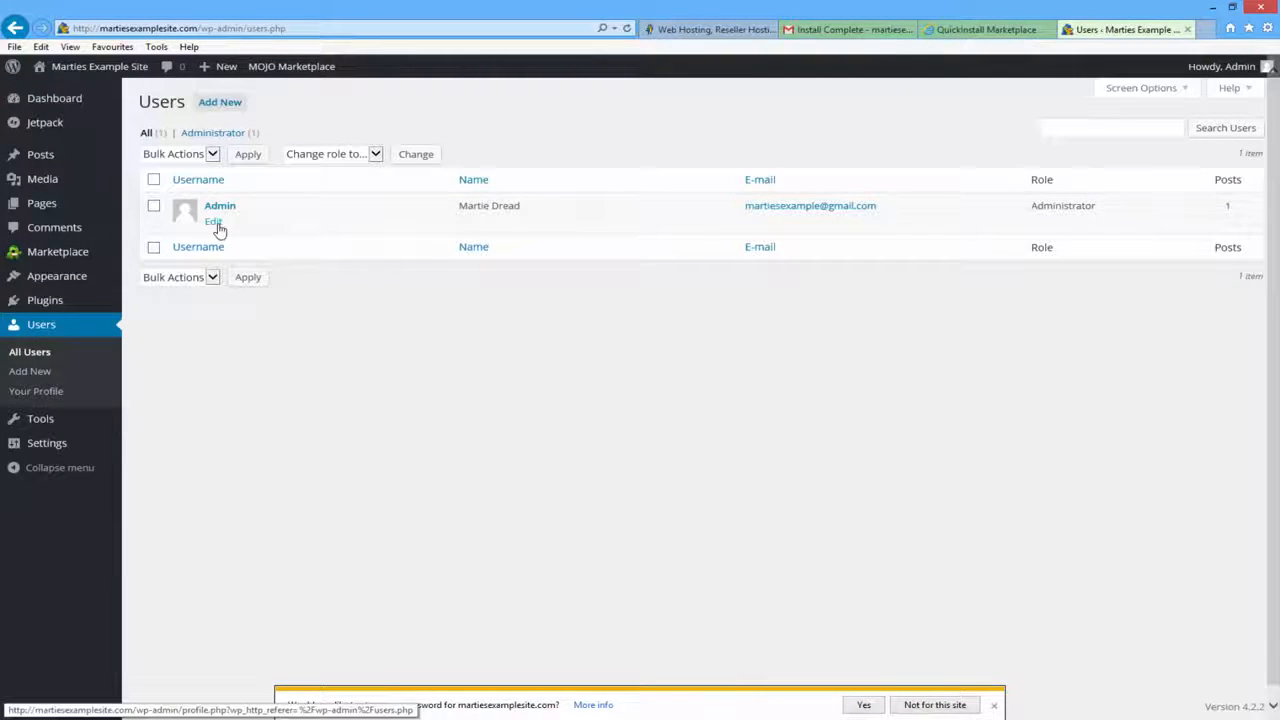
pyautogui.click(216, 224)
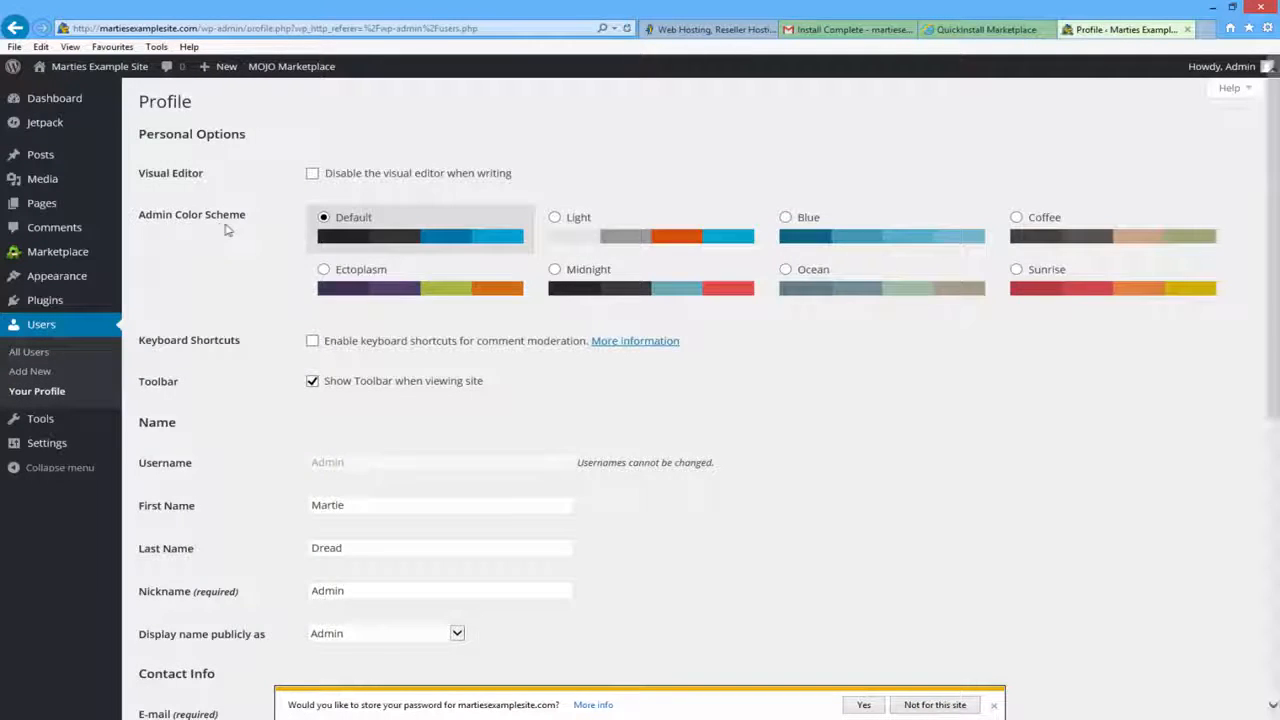
pyautogui.scroll(-5, 222, 231)
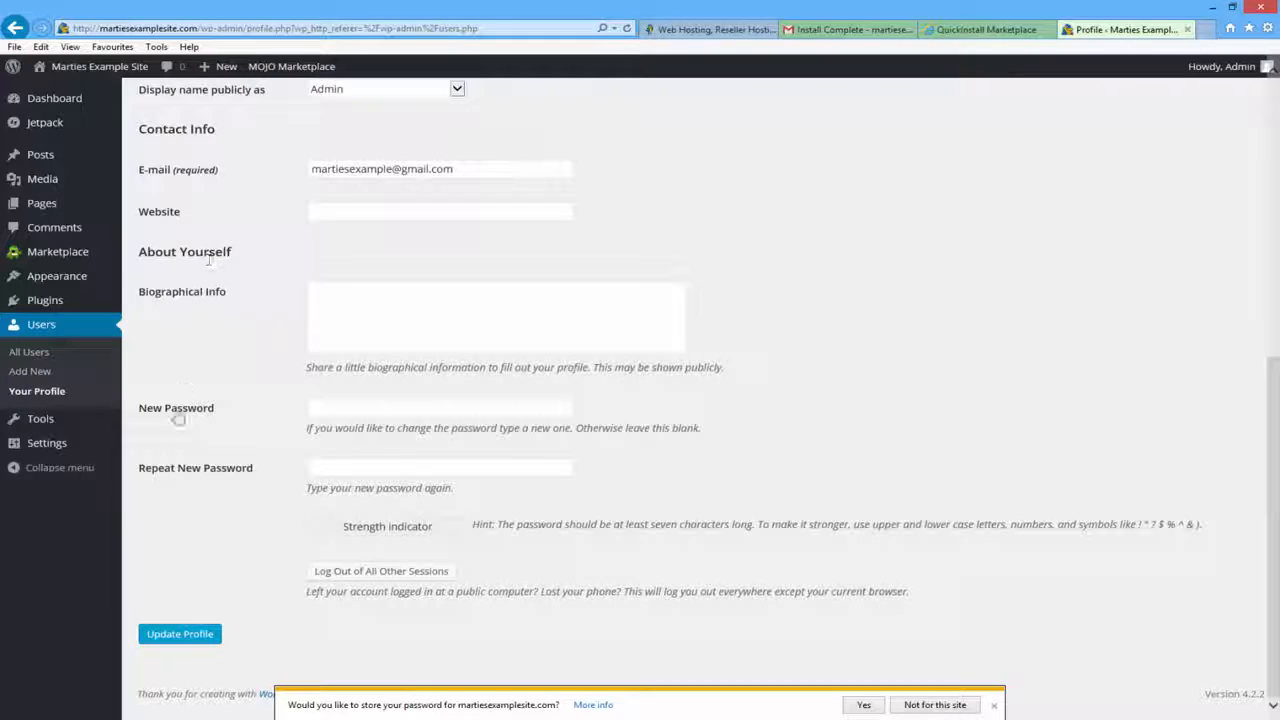
pyautogui.click(337, 410)
pyautogui.write('••••••••••')
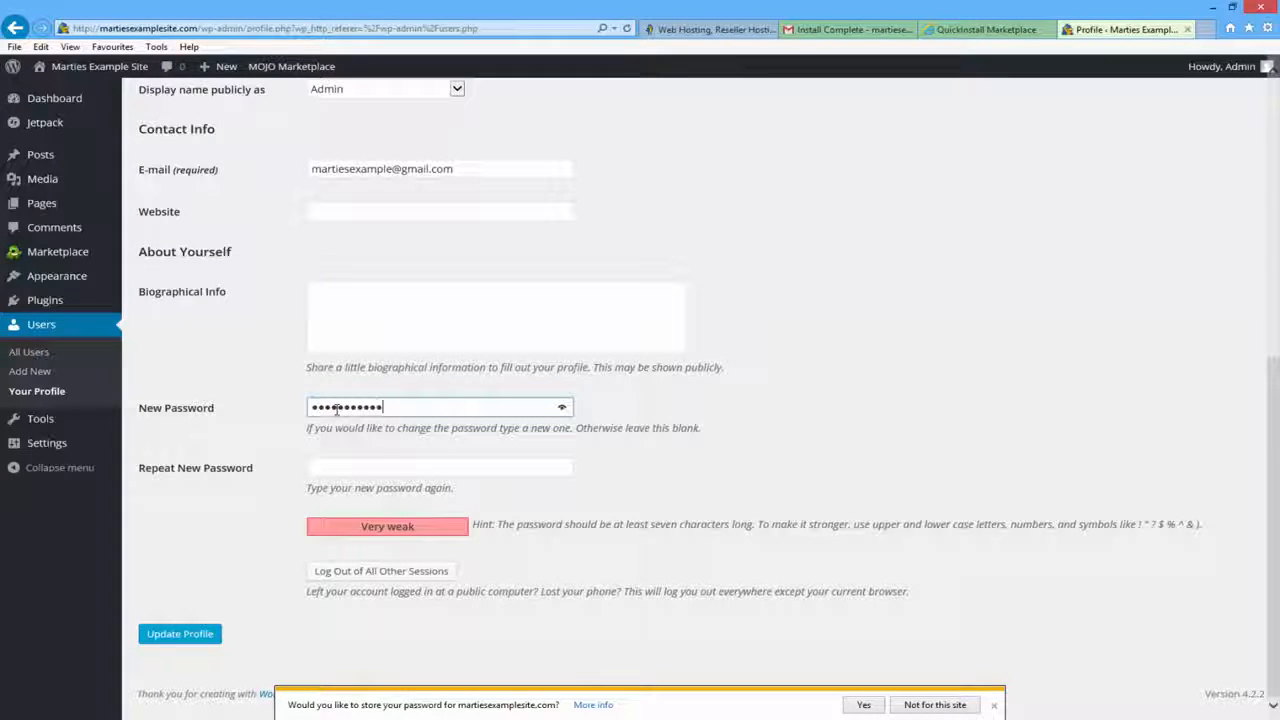
pyautogui.write('••')
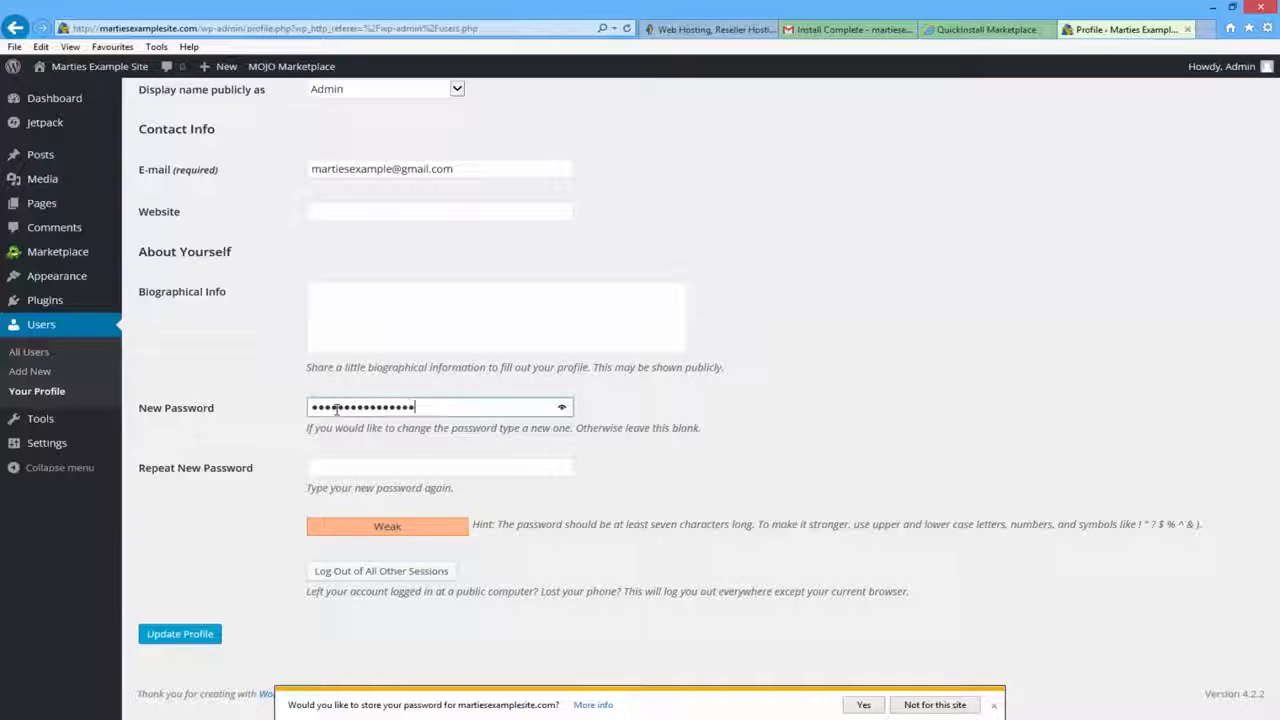
pyautogui.write('•••')
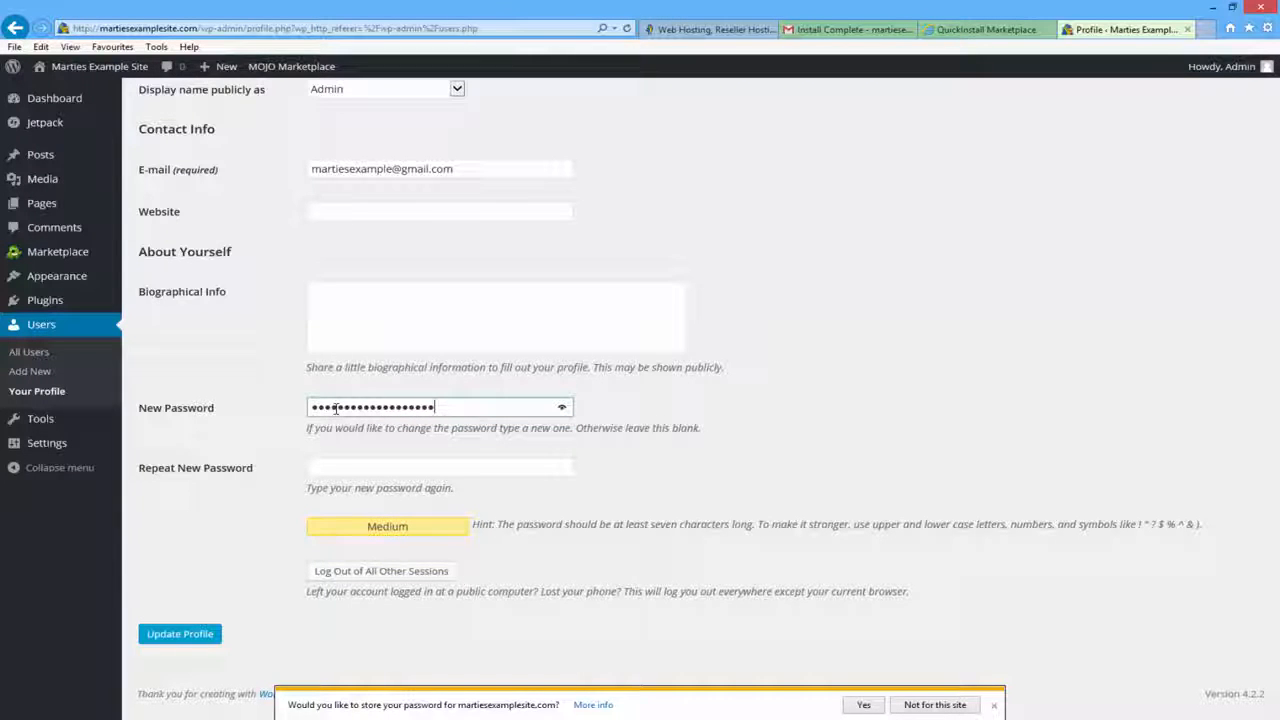
pyautogui.click(366, 471)
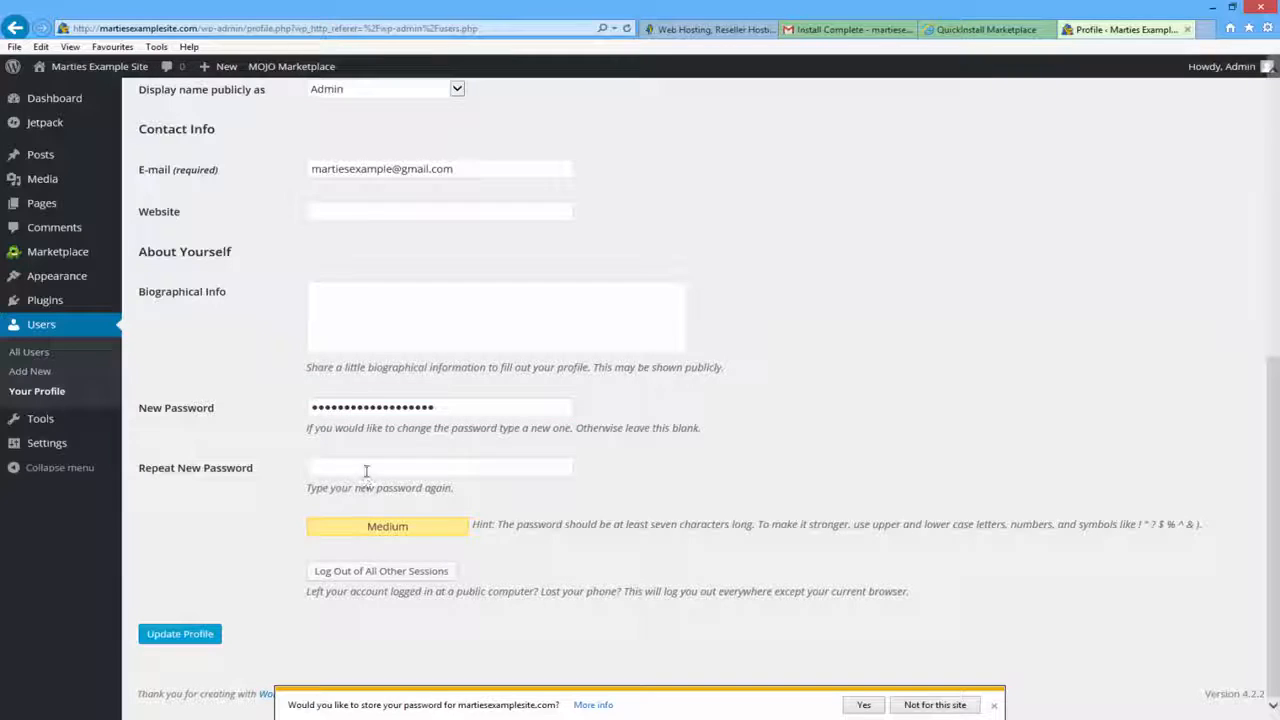
pyautogui.write('•••••••••••')
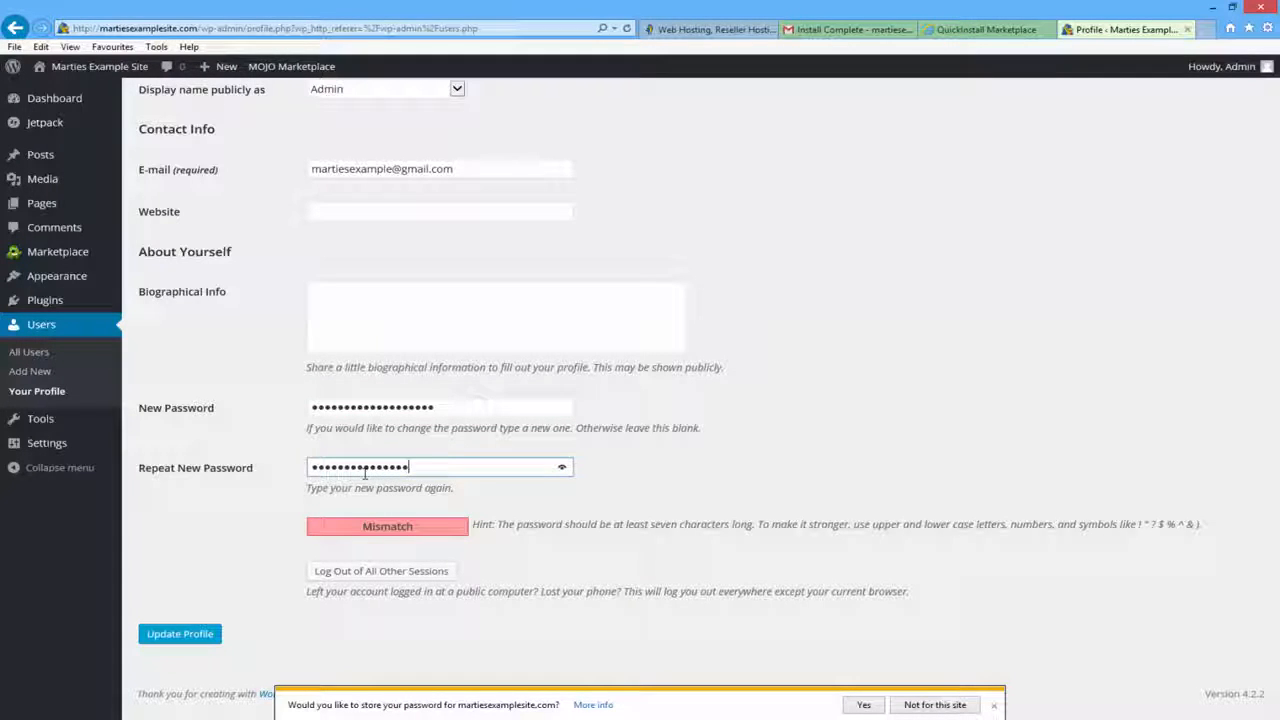
pyautogui.write('••')
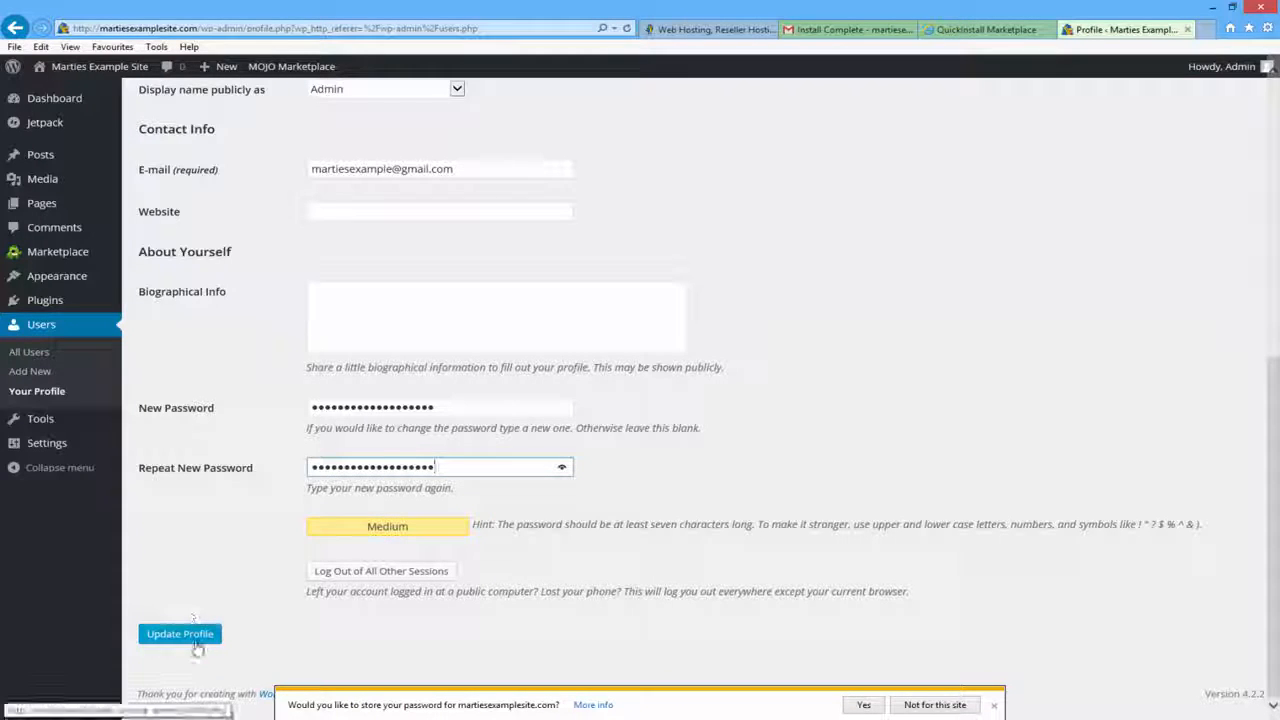
pyautogui.click(180, 634)
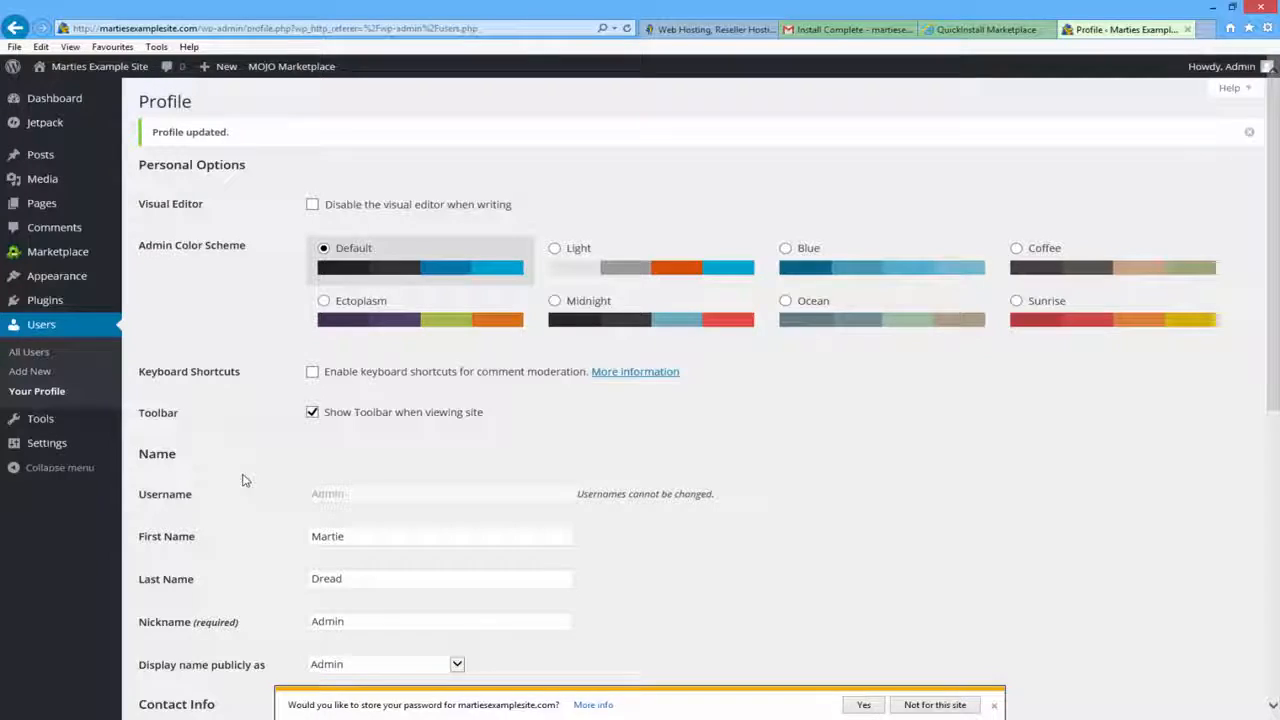
pyautogui.click(848, 29)
pyautogui.moveTo(565, 577); pyautogui.dragTo(657, 578)
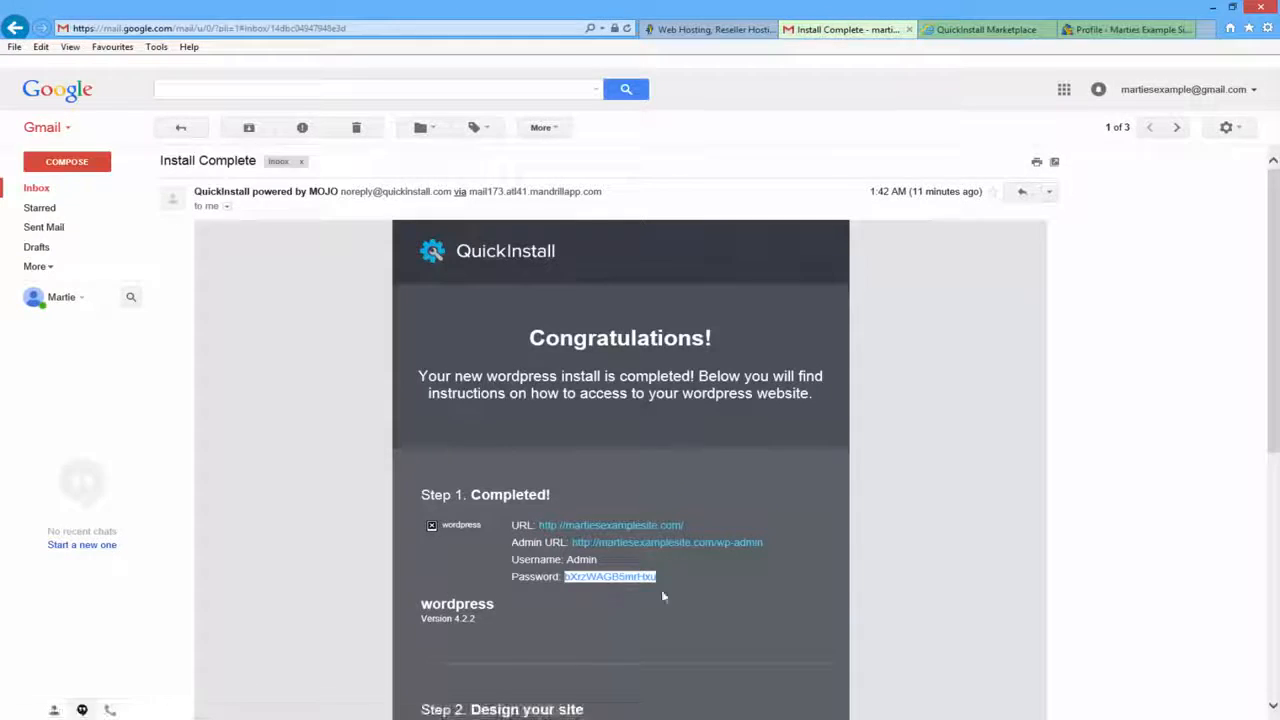